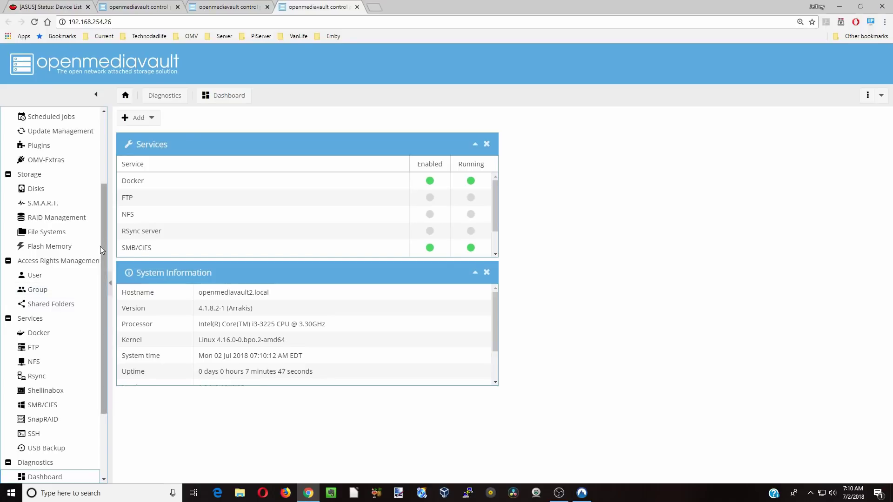
# Open the Docker management page in openmediavault.
pyautogui.click(58, 332)
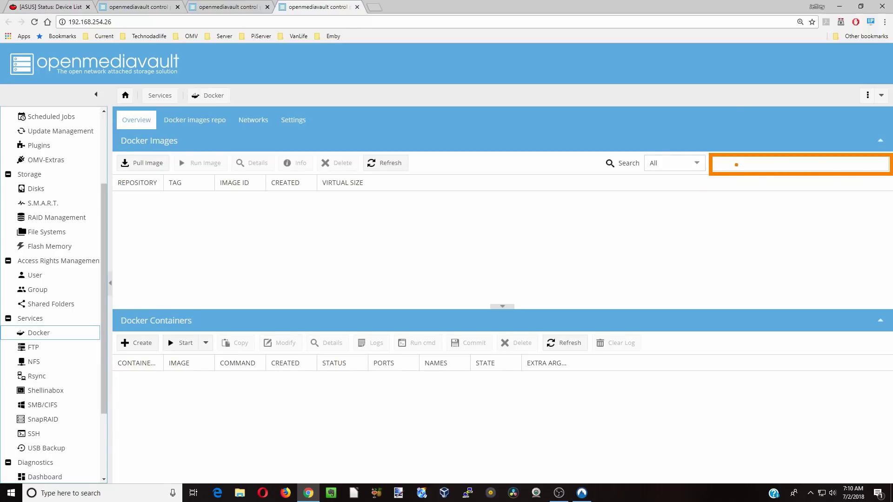
# Search 'haugene', pull the haugene/transmission-openvpn image and select it in the images list.
pyautogui.click(726, 162)
pyautogui.write('hauge')
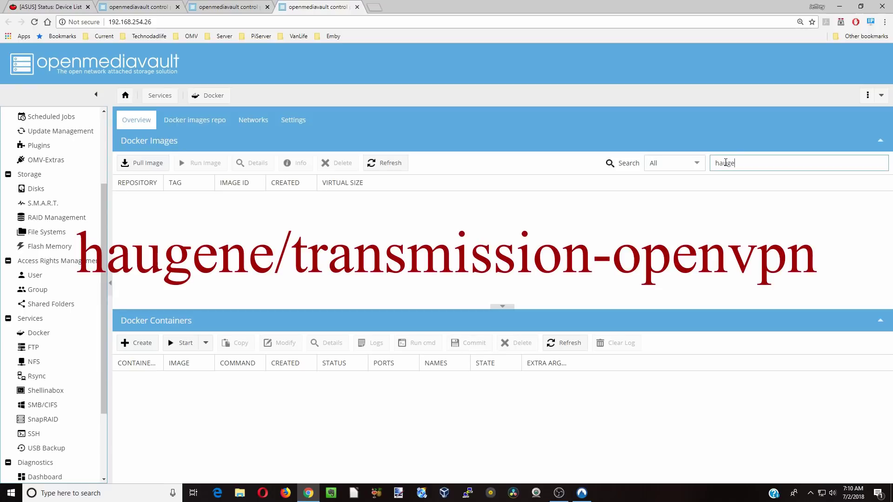
pyautogui.write('ne')
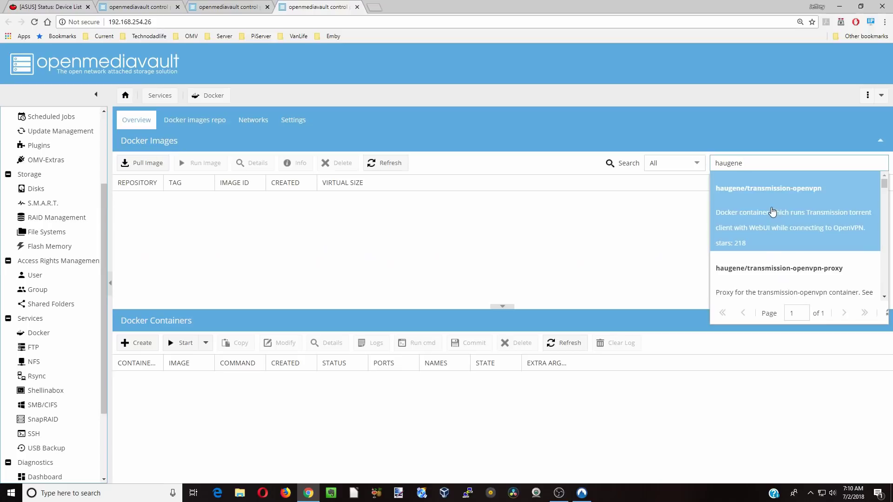
pyautogui.click(772, 212)
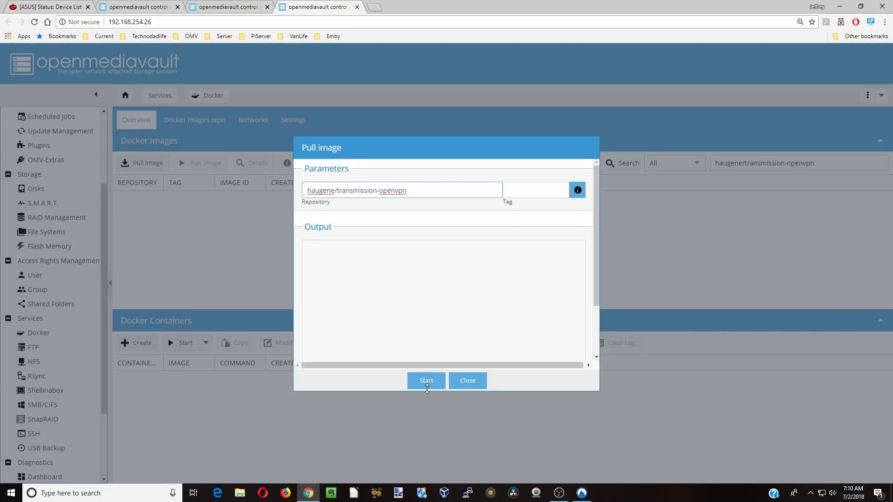
pyautogui.click(432, 387)
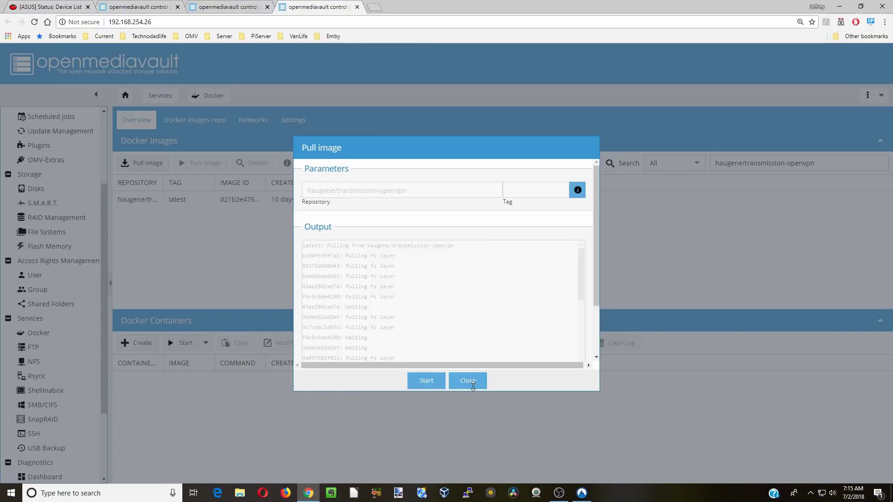
pyautogui.click(468, 381)
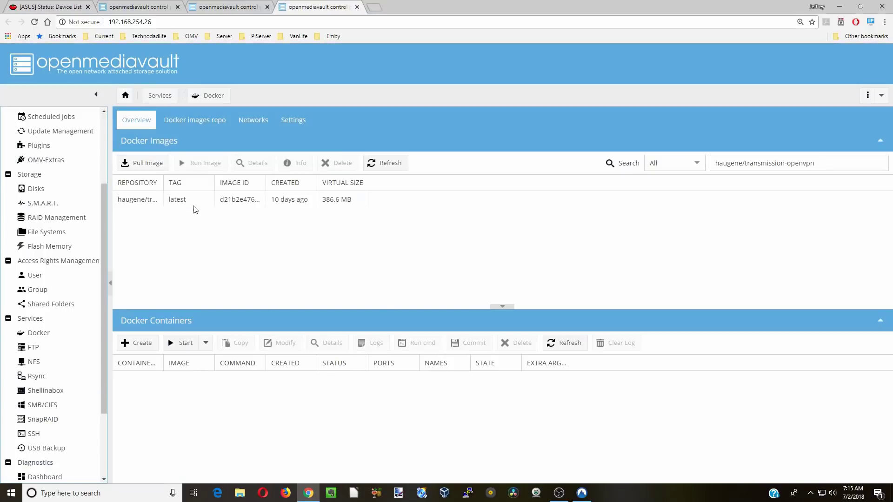
pyautogui.click(194, 207)
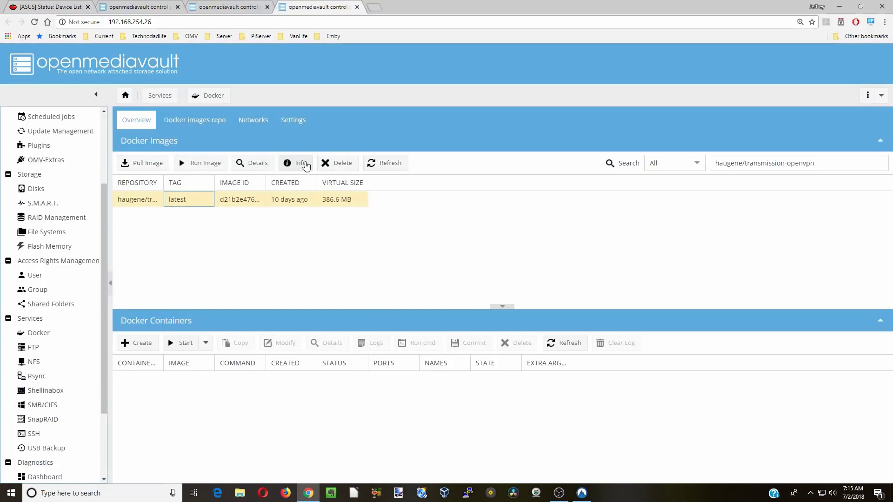
# Open the image's Docker Hub page and scroll to its example docker run command.
pyautogui.click(305, 163)
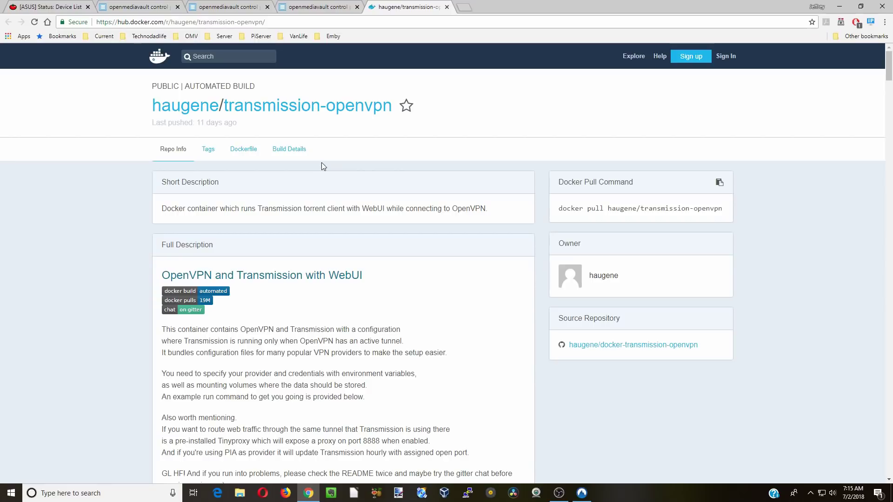
pyautogui.scroll(-4, 322, 163)
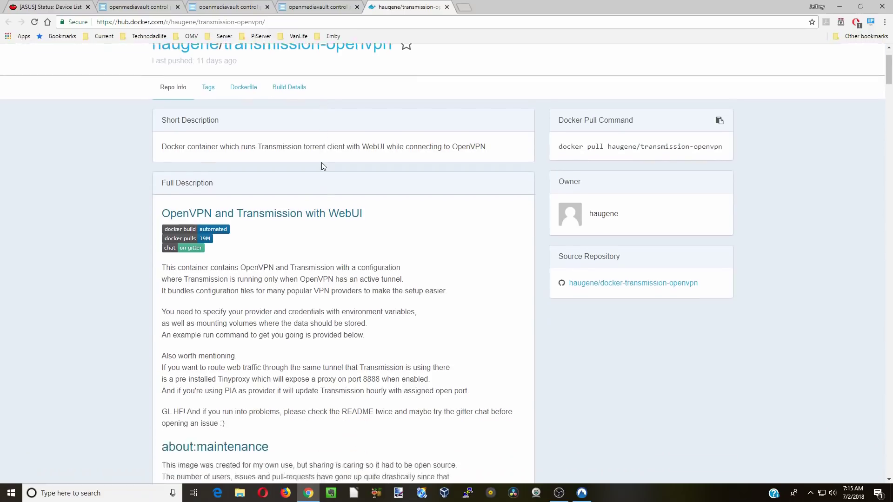
pyautogui.scroll(-7, 322, 164)
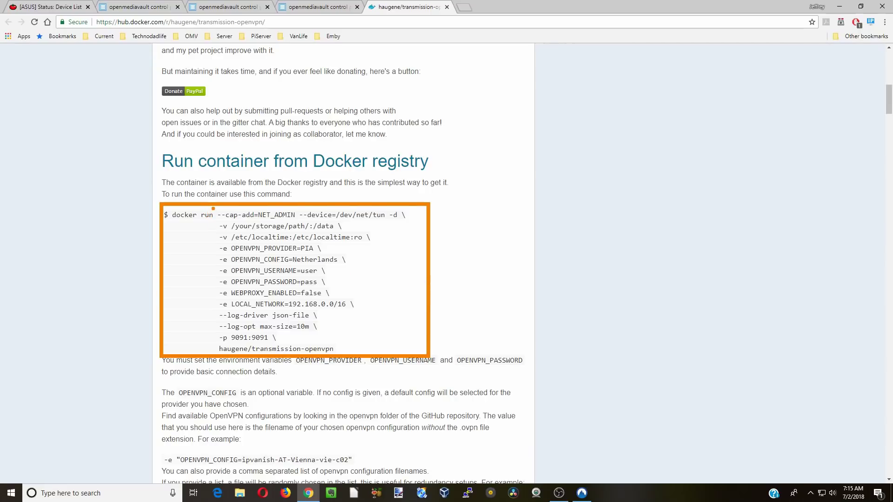
pyautogui.moveTo(213, 209); pyautogui.dragTo(423, 224)
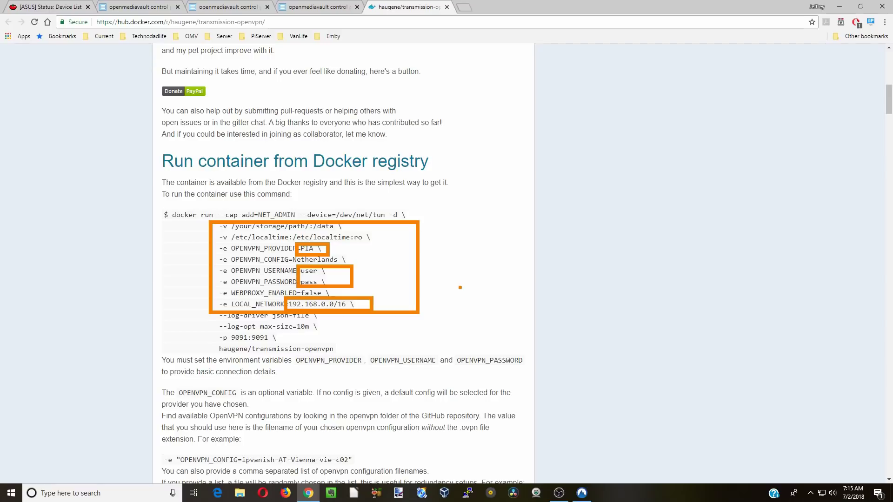
# Scroll the README past supported providers and firewall options to the alternative web UIs.
pyautogui.scroll(-10, 306, 157)
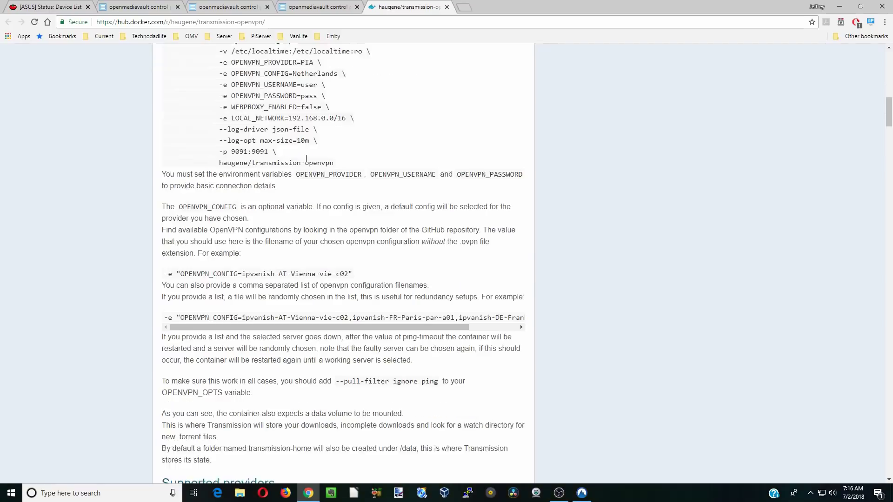
pyautogui.scroll(-2, 306, 157)
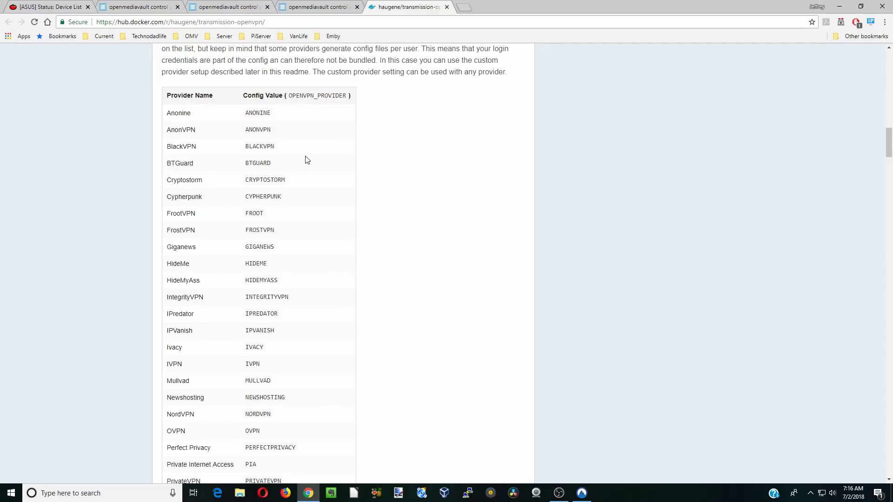
pyautogui.scroll(-4, 306, 159)
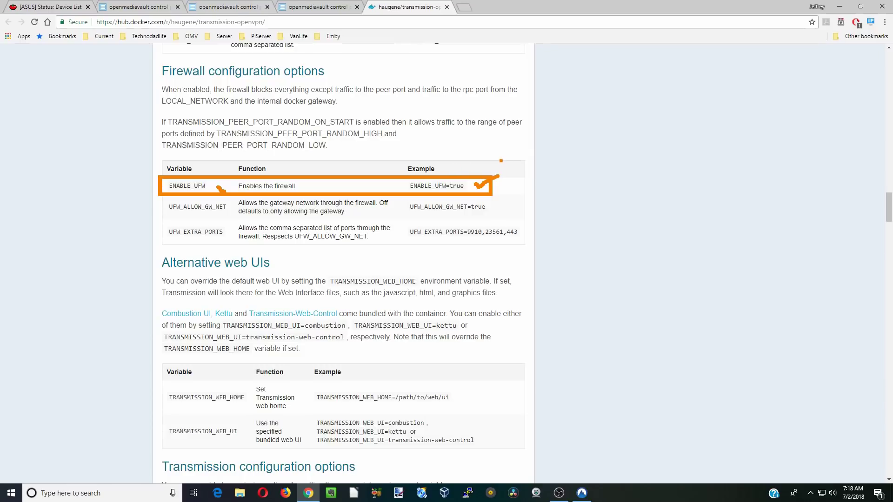
pyautogui.scroll(-5, 497, 167)
pyautogui.moveTo(164, 182); pyautogui.dragTo(504, 225)
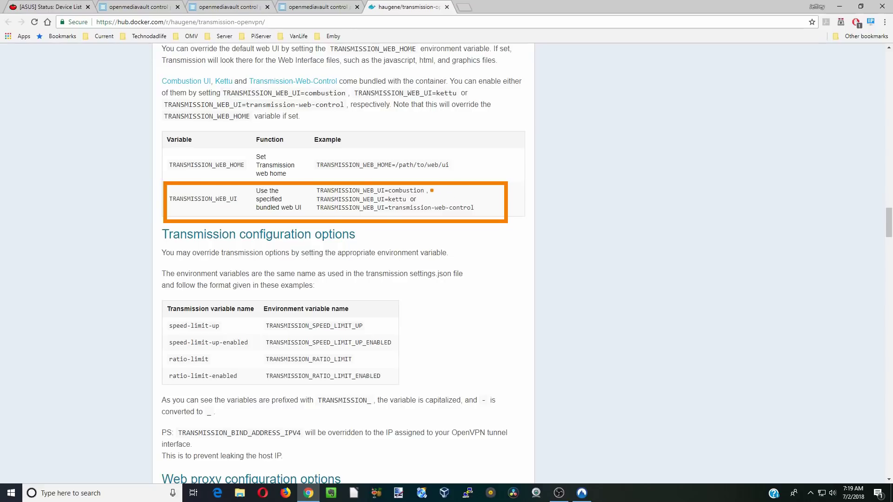
# Highlight the TRANSMISSION_WEB_UI choices and the web proxy options in the README.
pyautogui.moveTo(432, 190); pyautogui.dragTo(444, 190)
pyautogui.moveTo(483, 207); pyautogui.dragTo(496, 204)
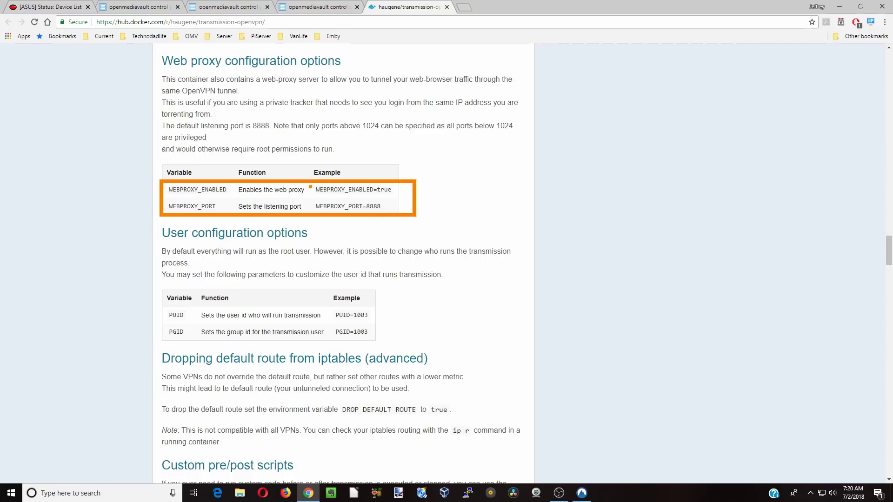
# Read through the User configuration and Access the WebUI notes, including LOCAL_NETWORK.
pyautogui.moveTo(310, 181)
pyautogui.mouseDown()
pyautogui.moveTo(416, 200)
pyautogui.moveTo(409, 206)
pyautogui.mouseUp()
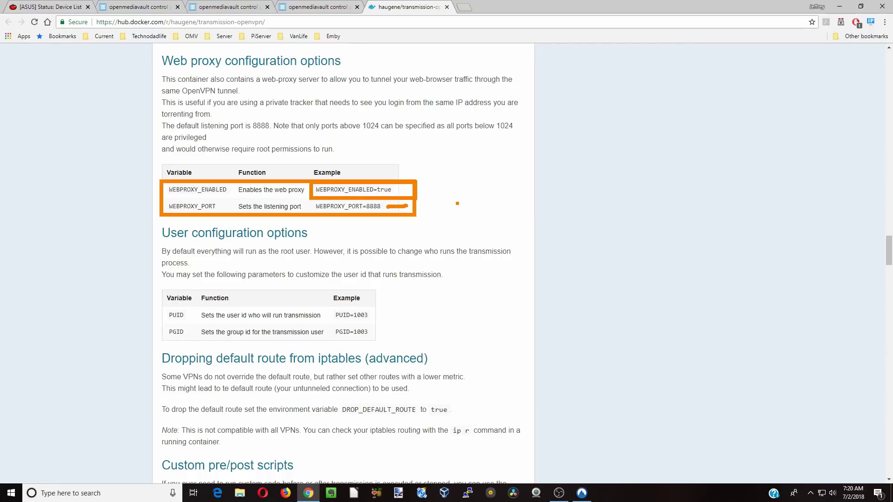
pyautogui.scroll(-3, 457, 203)
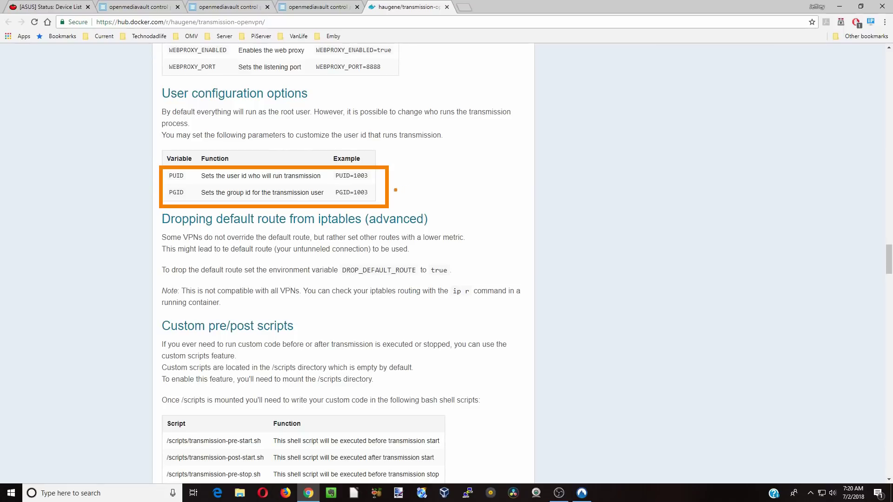
pyautogui.moveTo(372, 175); pyautogui.dragTo(378, 175)
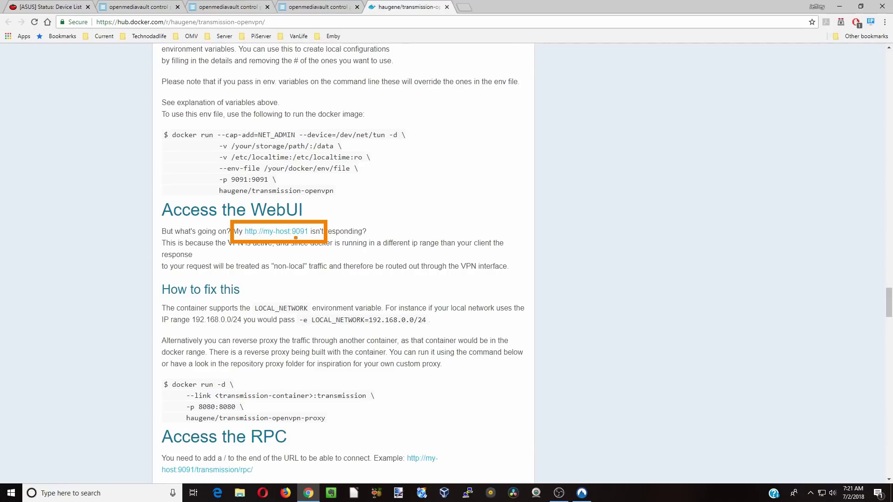
pyautogui.moveTo(298, 238); pyautogui.dragTo(312, 237)
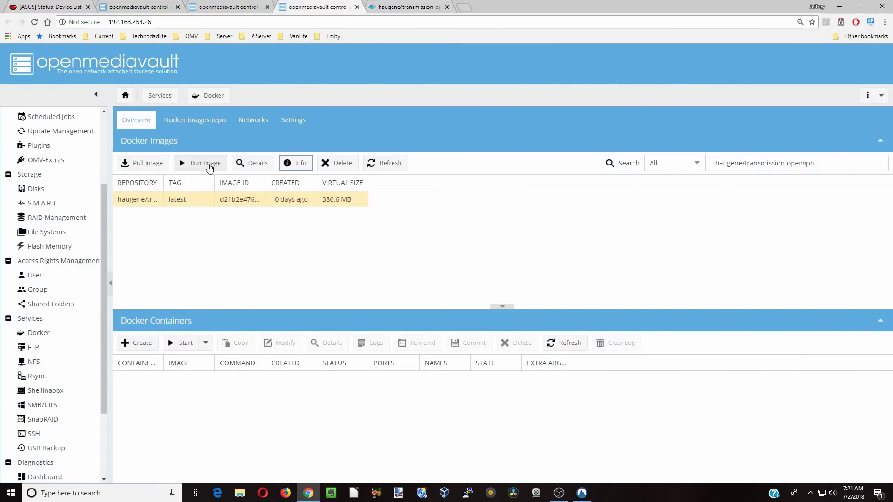
# Create a container named transmissionopenvpn with restart policy always and privileged mode on.
pyautogui.click(209, 167)
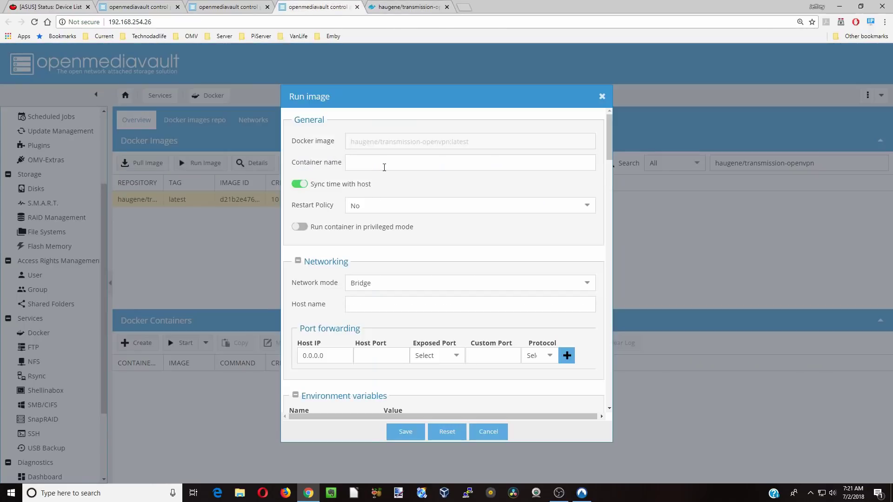
pyautogui.click(386, 166)
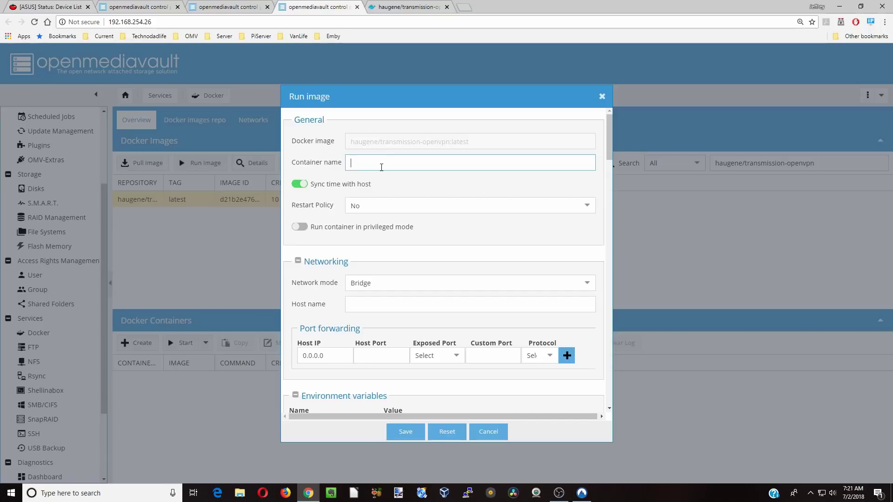
pyautogui.write('transmissionopenvpn')
pyautogui.click(382, 205)
pyautogui.click(390, 238)
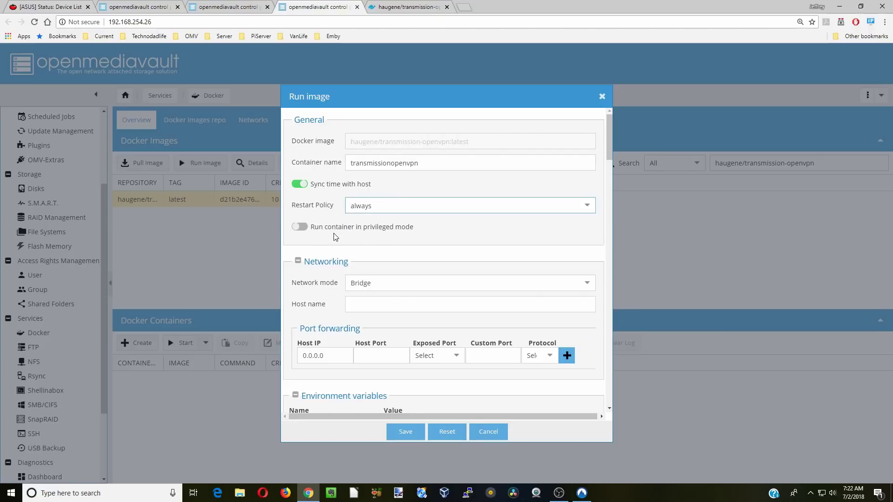
pyautogui.click(300, 227)
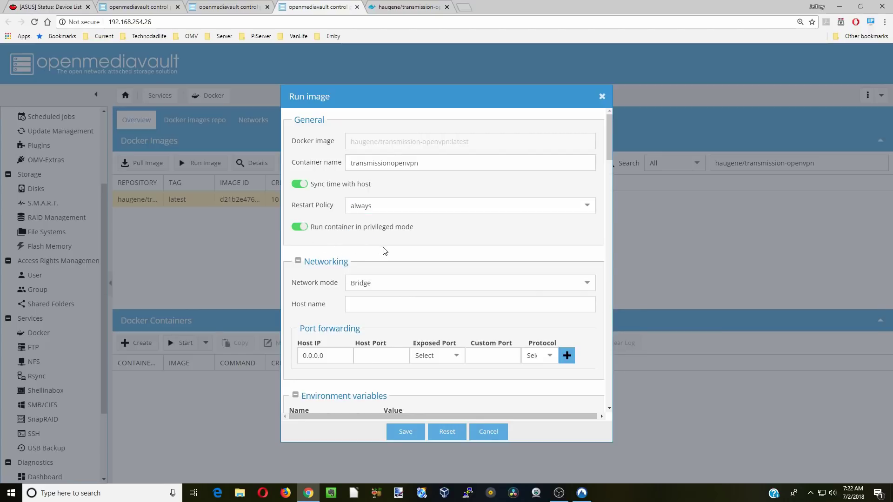
# Switch to Host networking and commit the VPN username, password and NORDVPN provider.
pyautogui.scroll(-2, 393, 253)
pyautogui.click(417, 190)
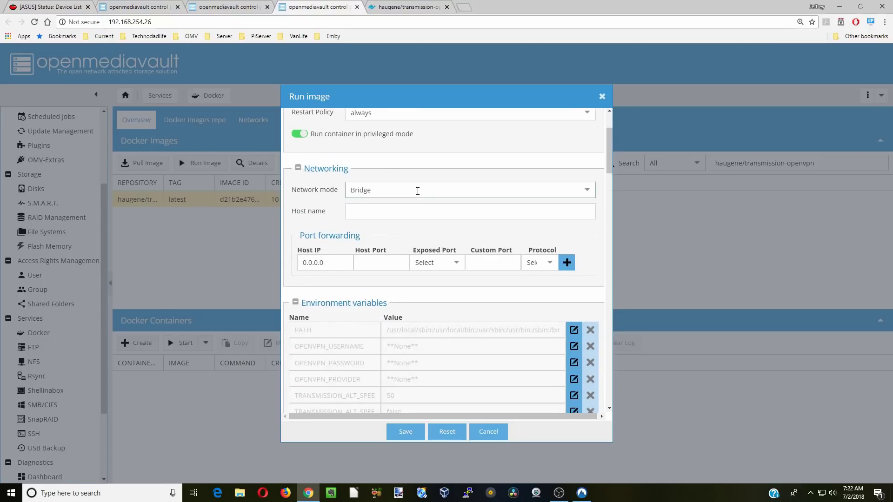
pyautogui.click(420, 224)
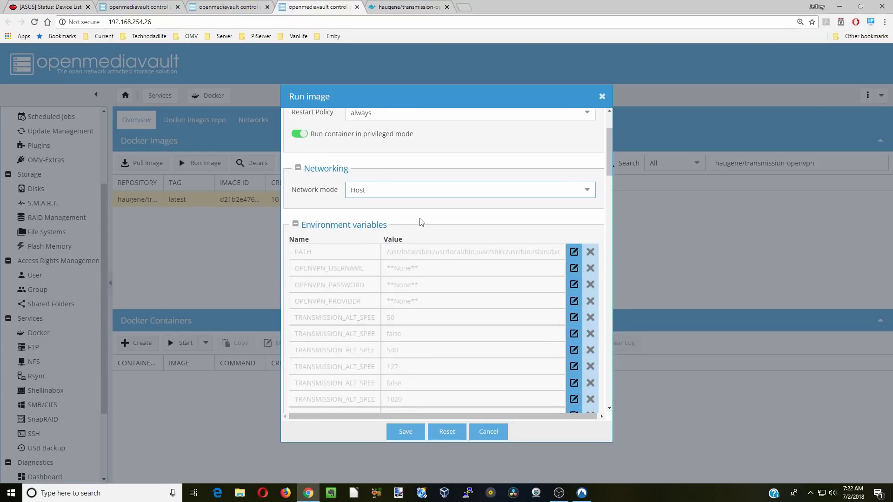
pyautogui.scroll(-1, 513, 215)
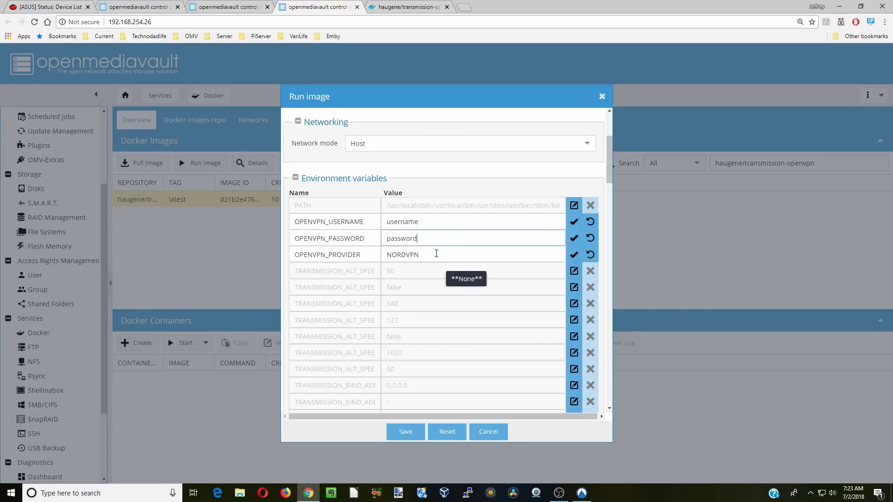
pyautogui.click(576, 226)
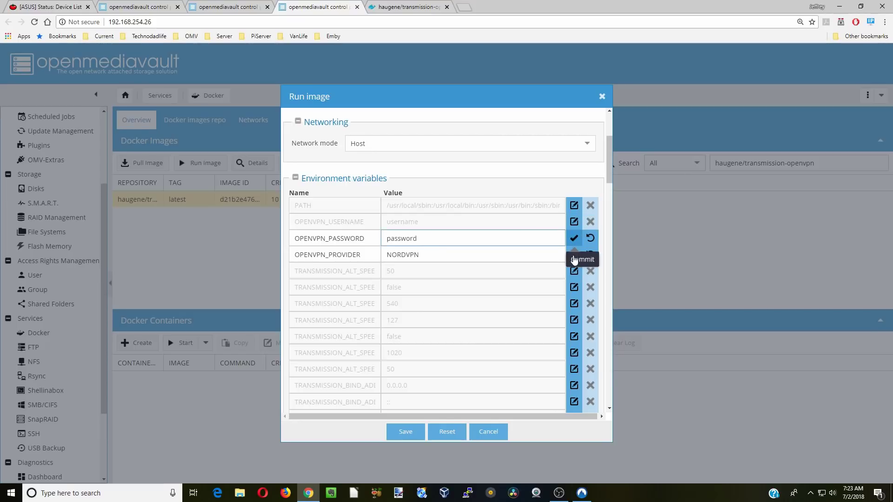
pyautogui.click(575, 255)
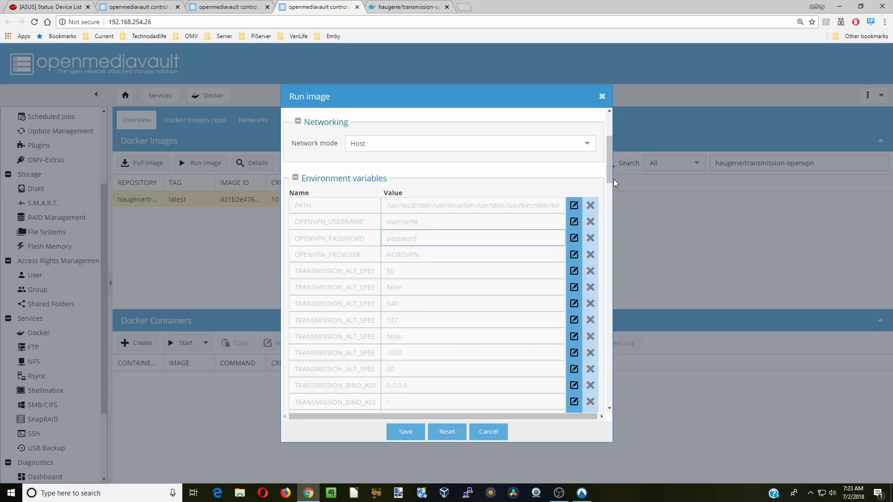
pyautogui.moveTo(609, 179); pyautogui.dragTo(622, 378)
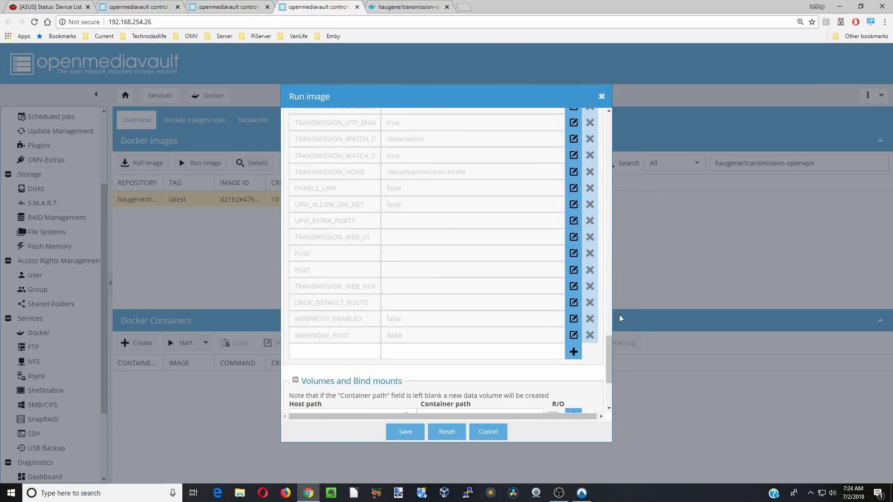
# Set WEBPROXY_ENABLED to true, PUID to 1000 and PGID to 100.
pyautogui.click(574, 238)
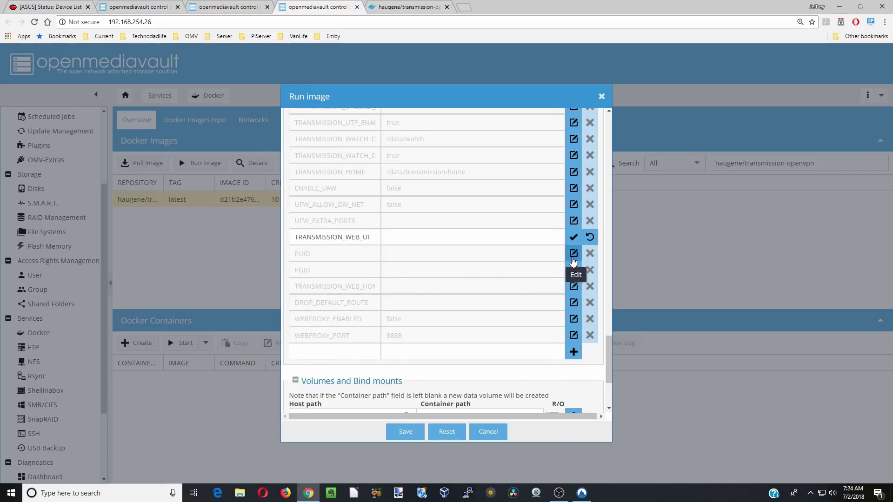
pyautogui.click(573, 254)
pyautogui.click(574, 271)
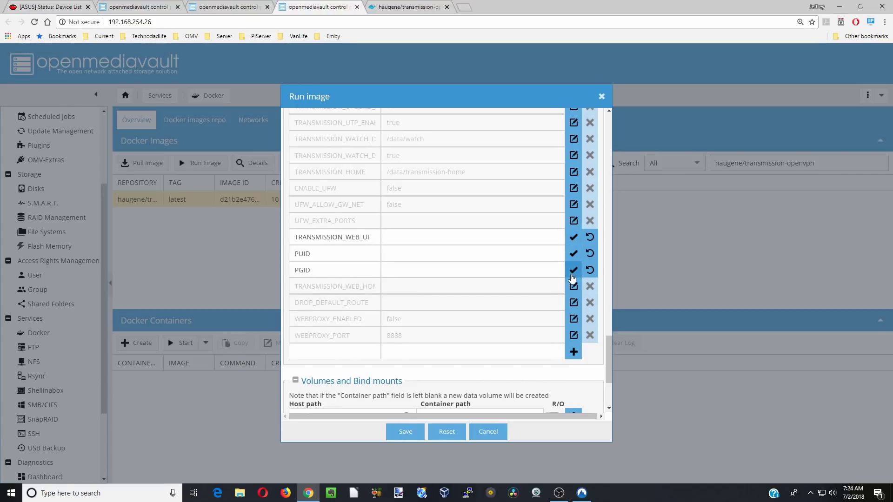
pyautogui.click(571, 320)
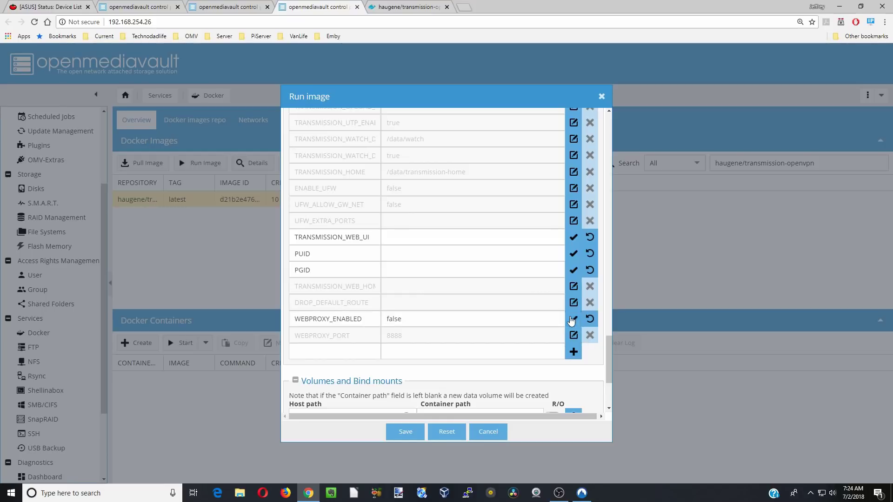
pyautogui.doubleClick(415, 320)
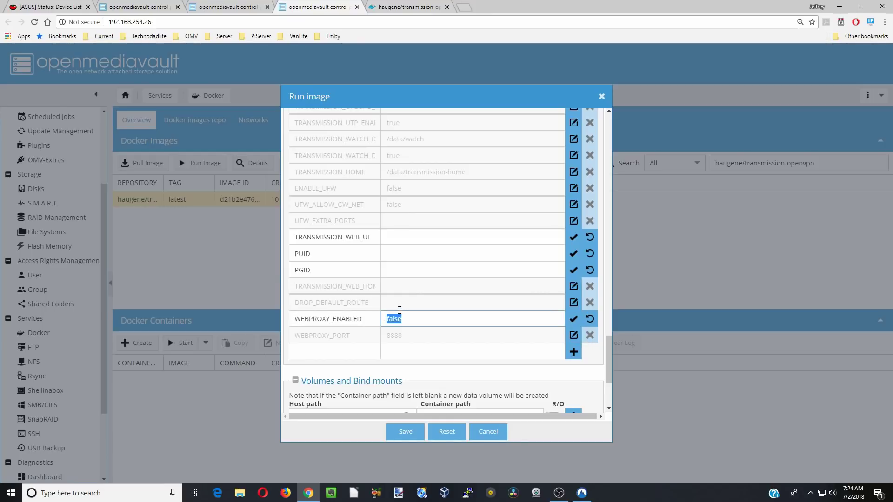
pyautogui.write('true')
pyautogui.click(398, 256)
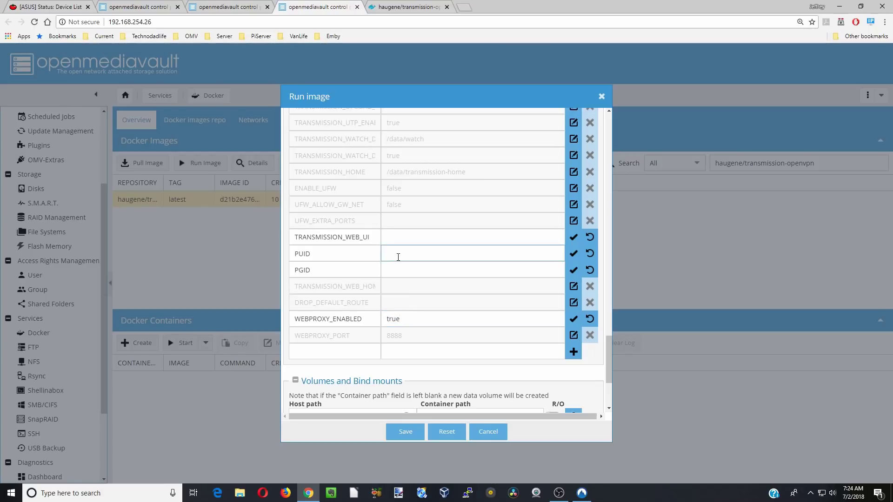
pyautogui.write('1000')
pyautogui.click(400, 270)
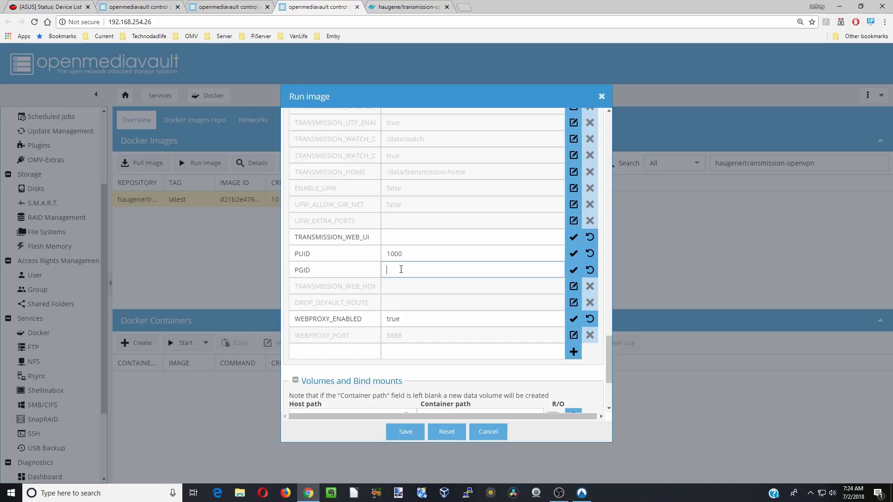
pyautogui.write('100')
# Set TRANSMISSION_WEB_UI to transmission-web-control and commit the variable edits.
pyautogui.click(465, 237)
pyautogui.write('transmission-web-control')
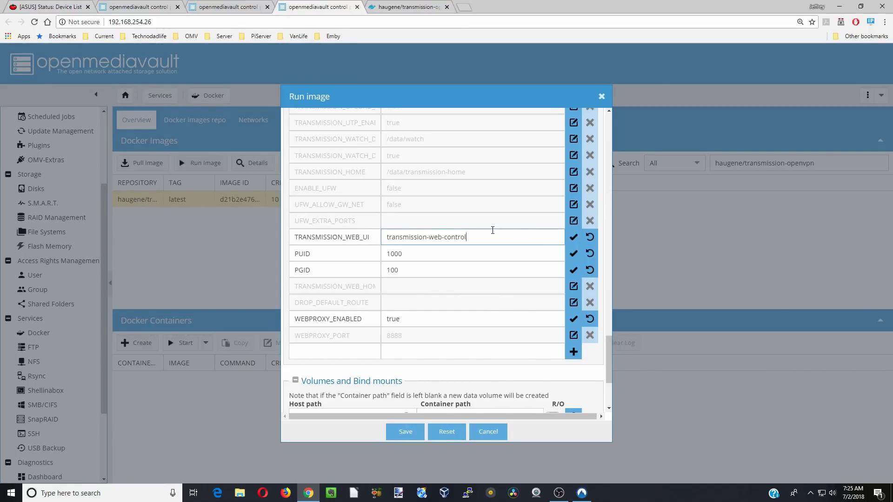
pyautogui.click(572, 239)
pyautogui.click(574, 253)
pyautogui.click(574, 270)
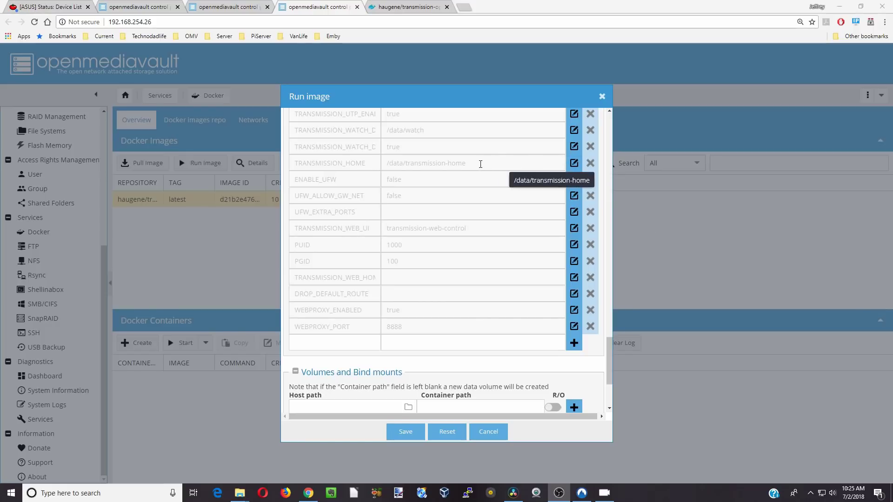
pyautogui.click(412, 10)
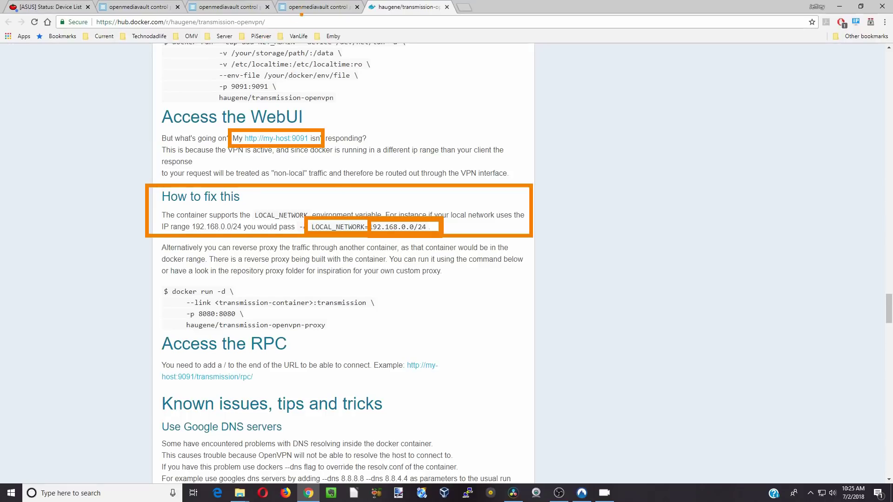
# Check the LOCAL_NETWORK fix on Docker Hub, then add LOCAL_NETWORK=192.168.254.0/24.
pyautogui.click(300, 7)
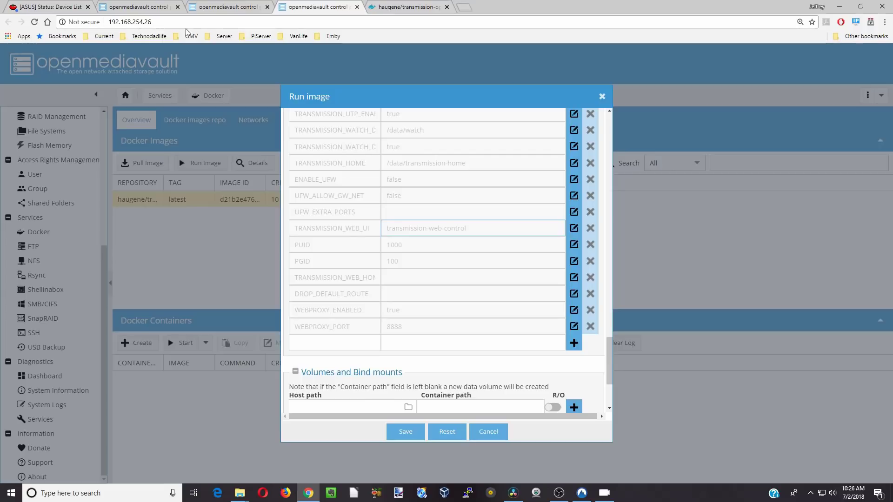
pyautogui.click(395, 11)
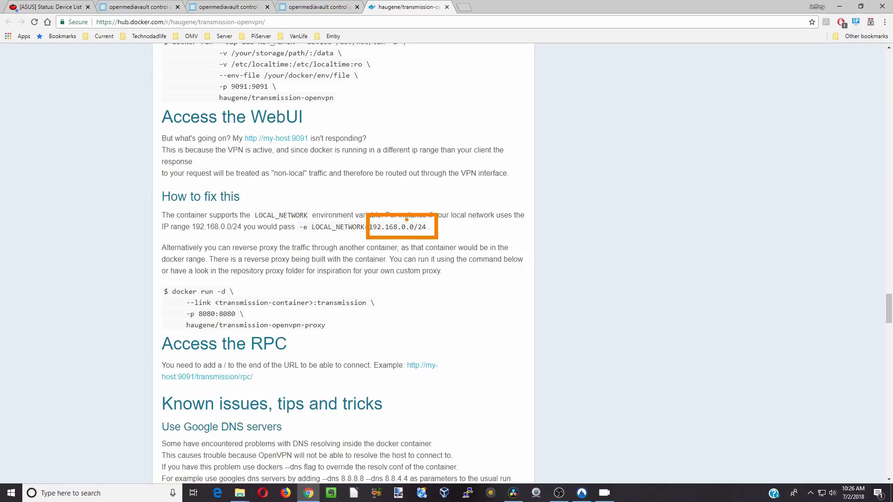
pyautogui.moveTo(407, 220); pyautogui.dragTo(436, 237)
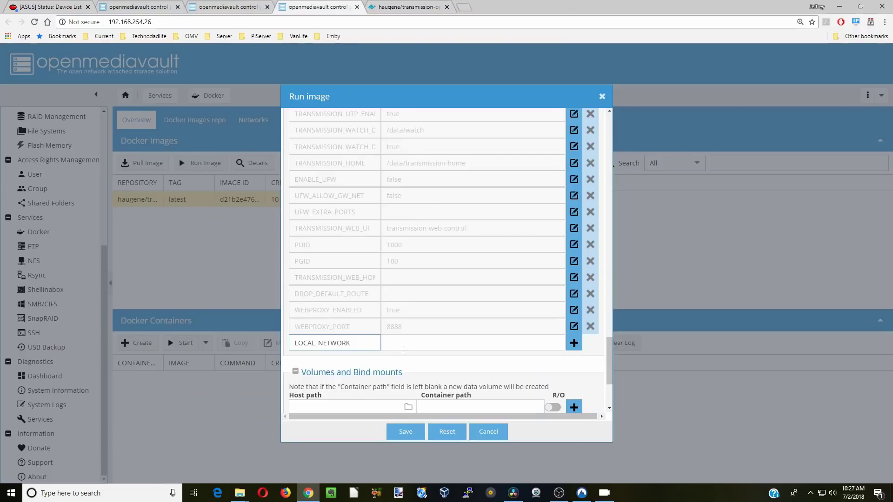
pyautogui.click(402, 345)
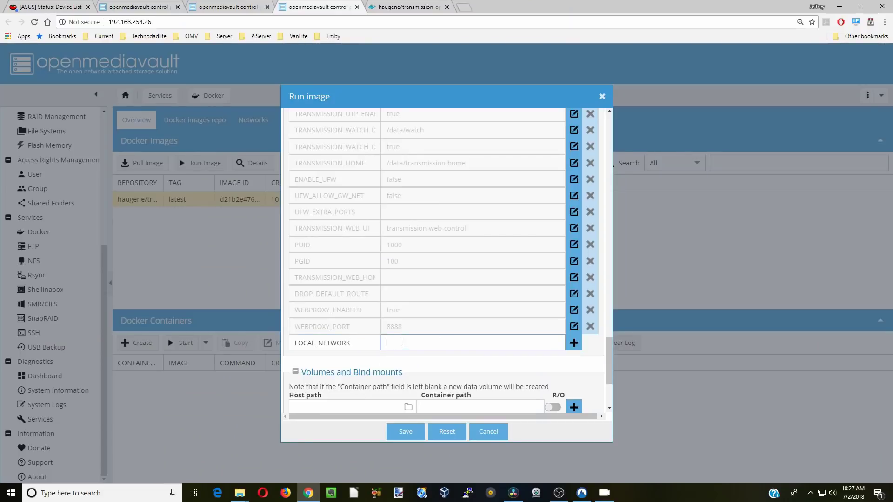
pyautogui.write('192.168.254.0/24')
pyautogui.click(575, 344)
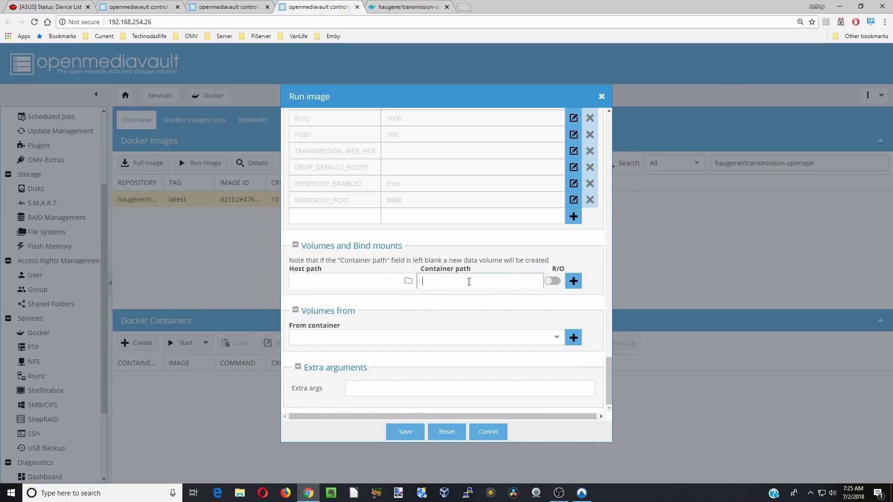
# Set the container path to /config, browse host folders without choosing, then view the server shares.
pyautogui.write('/config')
pyautogui.click(442, 303)
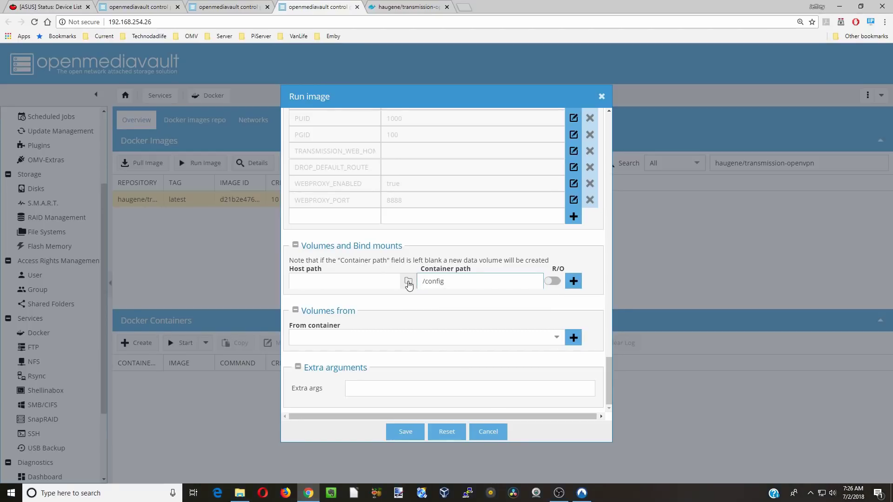
pyautogui.click(409, 282)
pyautogui.scroll(-3, 415, 291)
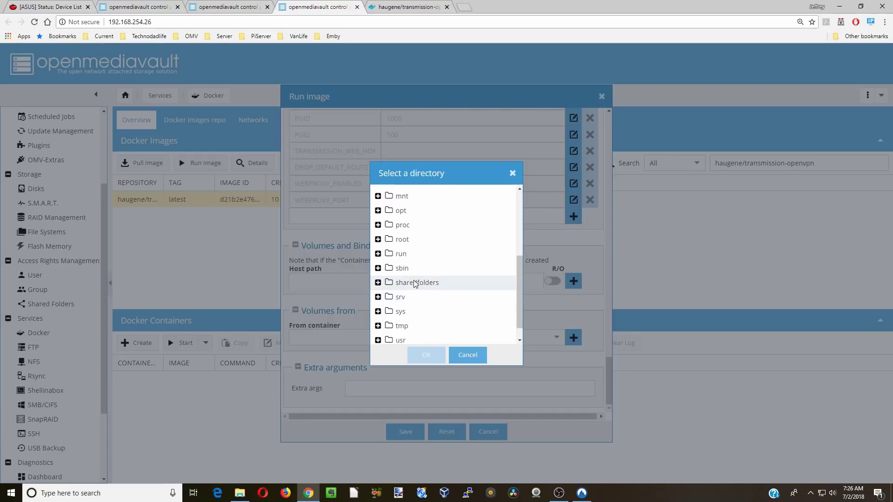
pyautogui.click(415, 282)
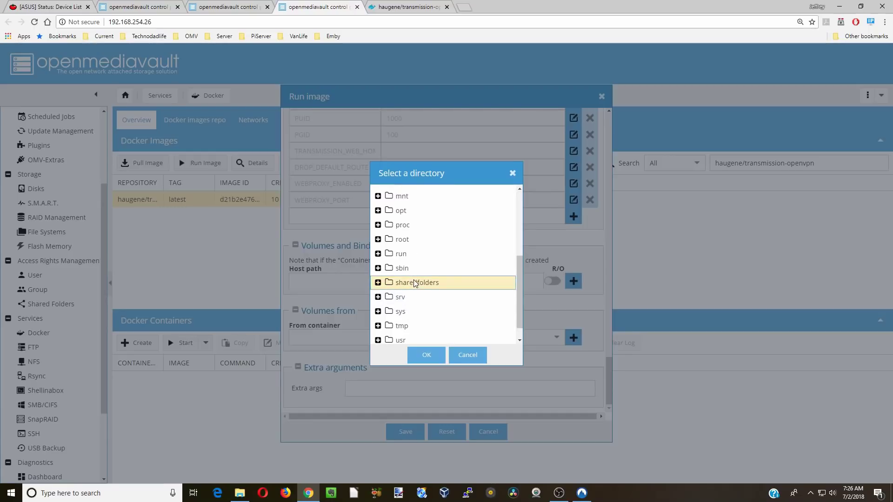
pyautogui.click(468, 355)
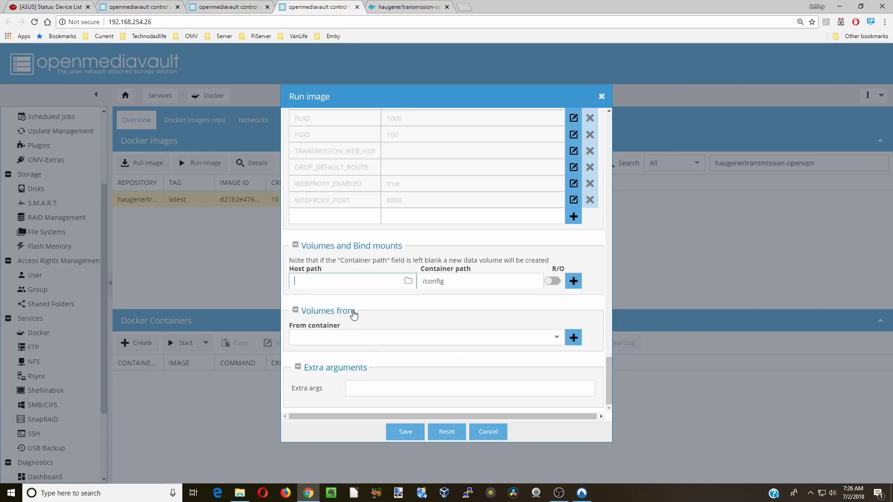
pyautogui.click(239, 497)
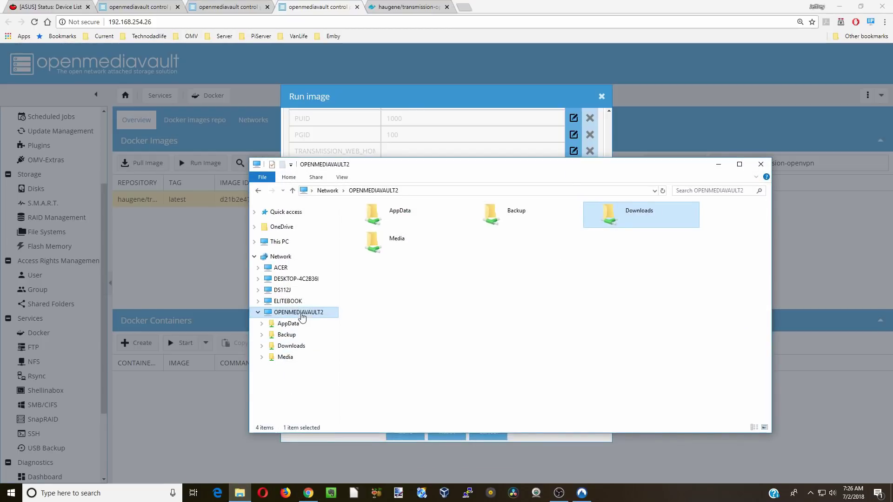
# Create a TransmissionOpenVPN folder in the OPENMEDIAVAULT2 AppData share, then minimize File Explorer.
pyautogui.doubleClick(402, 220)
pyautogui.rightClick(362, 231)
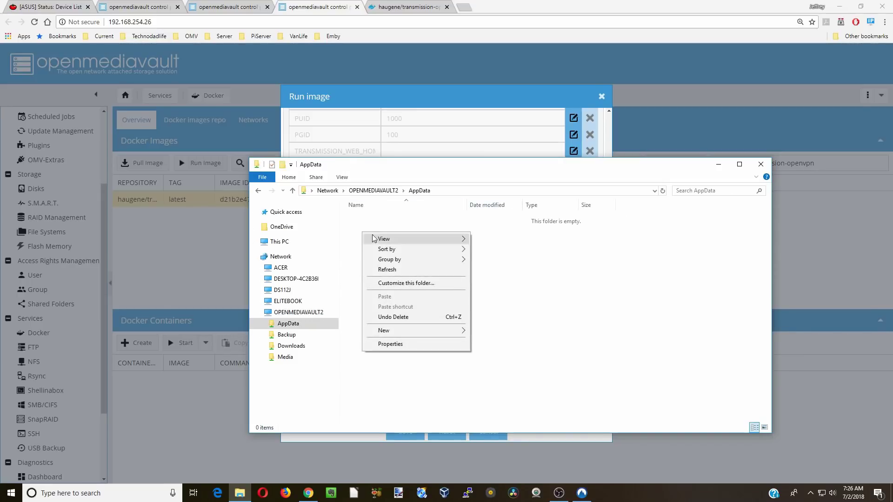
pyautogui.moveTo(400, 330)
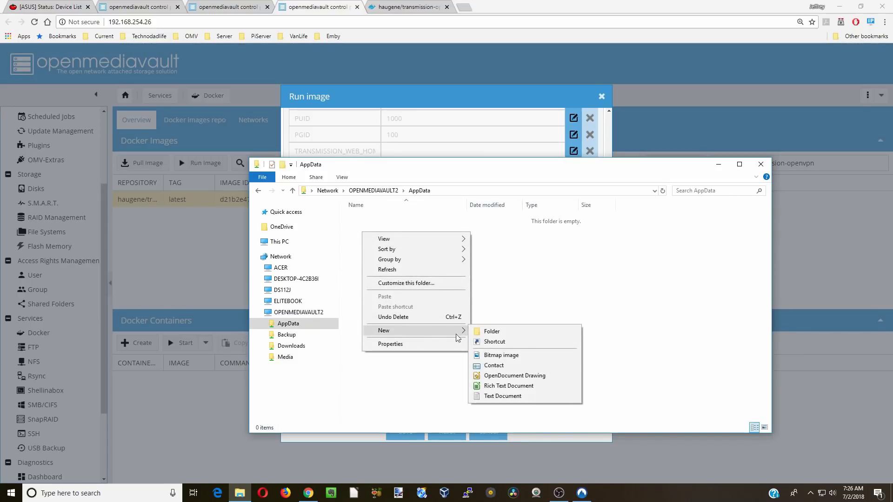
pyautogui.click(484, 331)
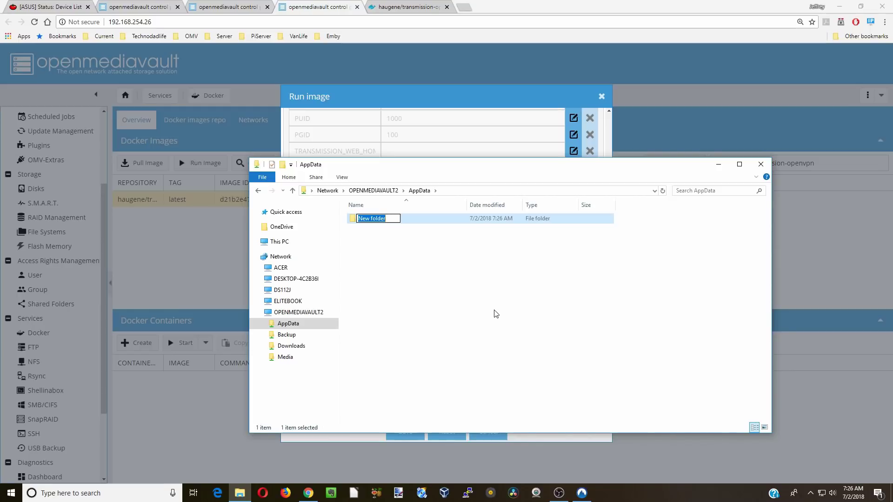
pyautogui.write('TransmissionOpenVPN')
pyautogui.click(496, 314)
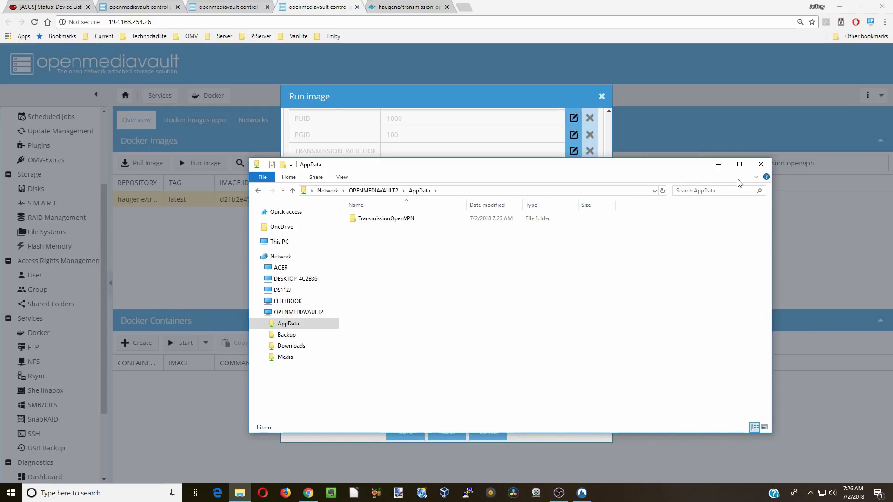
pyautogui.click(719, 165)
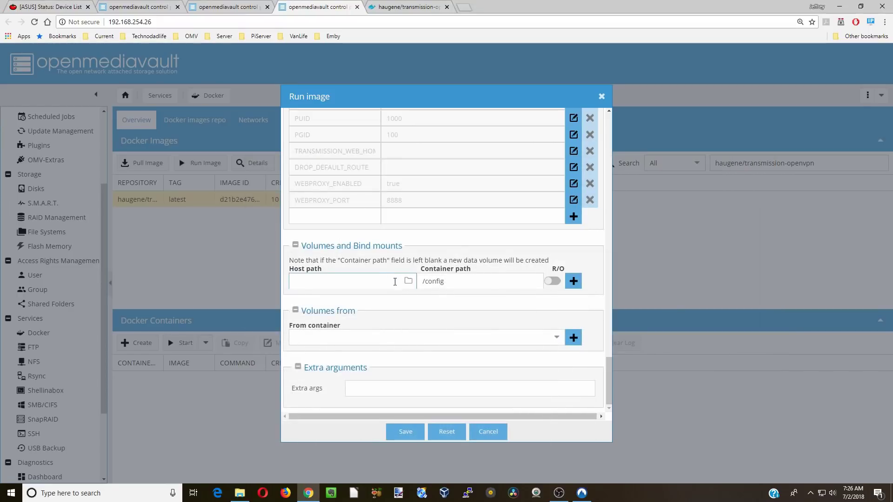
# Bind-mount the AppData/TransmissionOpenVPN host folder as the container's /config path.
pyautogui.click(410, 282)
pyautogui.scroll(-3, 412, 284)
pyautogui.doubleClick(412, 283)
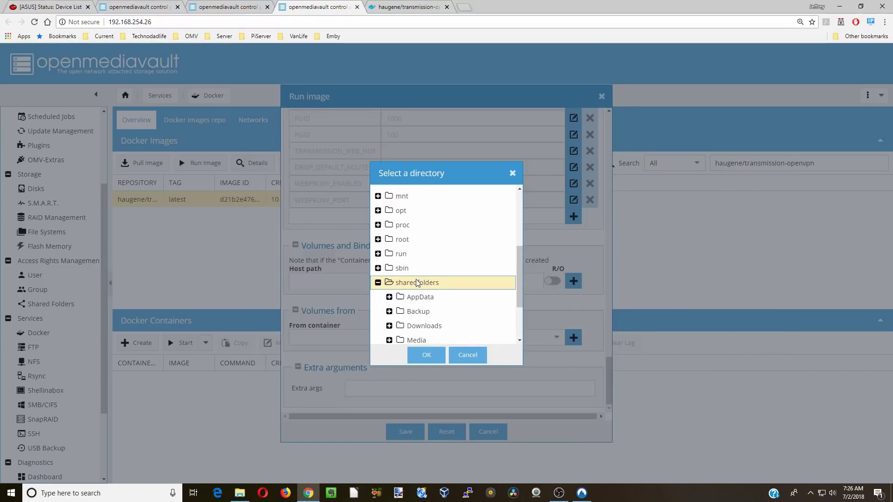
pyautogui.click(425, 296)
pyautogui.doubleClick(425, 295)
pyautogui.click(428, 312)
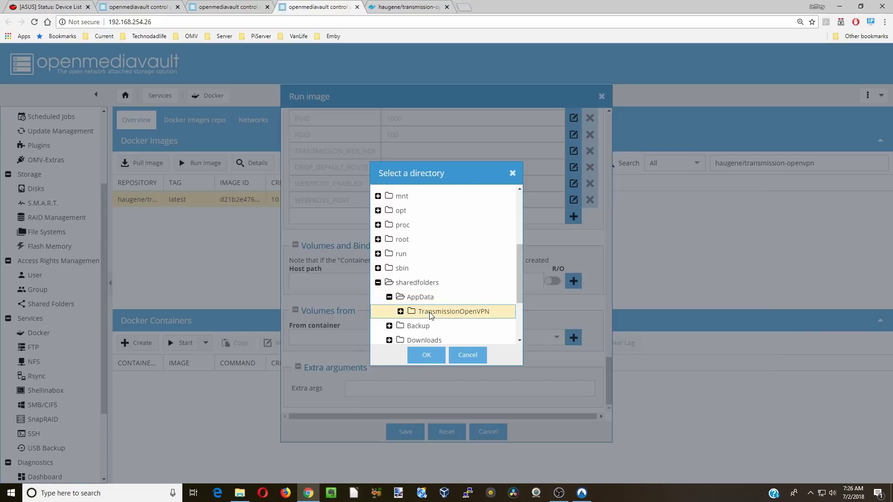
pyautogui.click(428, 357)
pyautogui.click(575, 282)
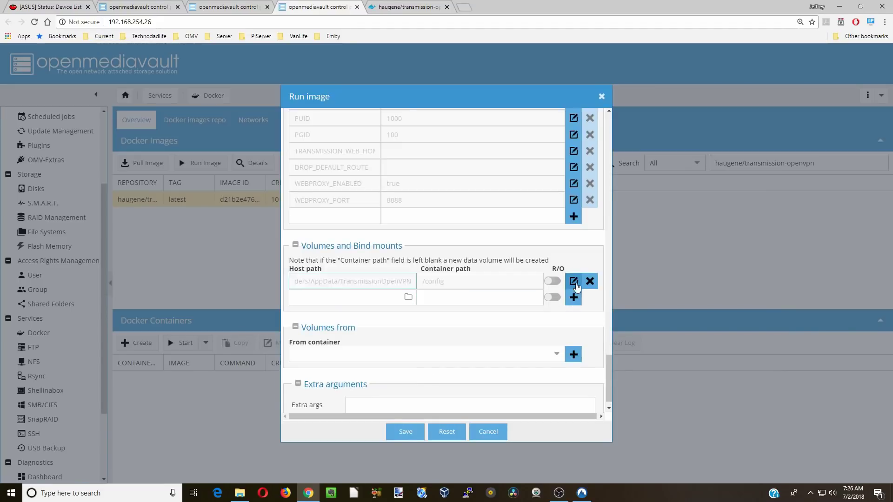
# Add a second bind mount mapping host folder /sharedfolders/Downloads to container path /data.
pyautogui.click(468, 297)
pyautogui.write('/config')
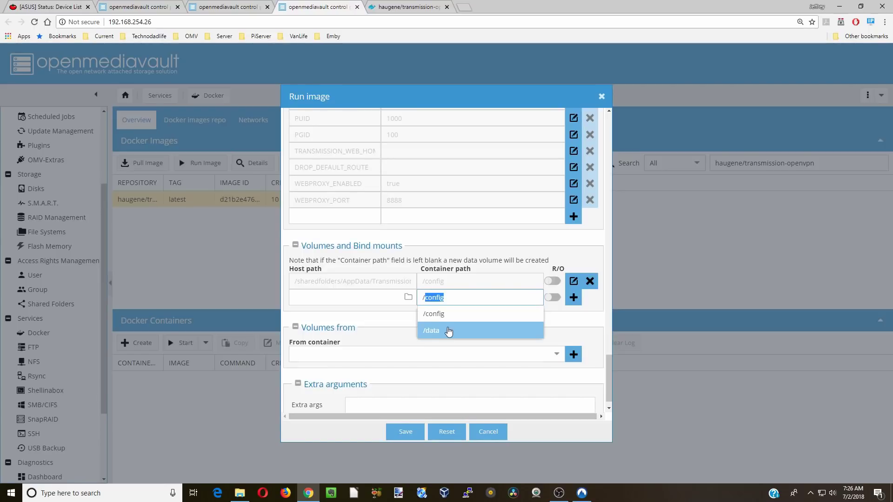
pyautogui.click(451, 331)
pyautogui.click(409, 300)
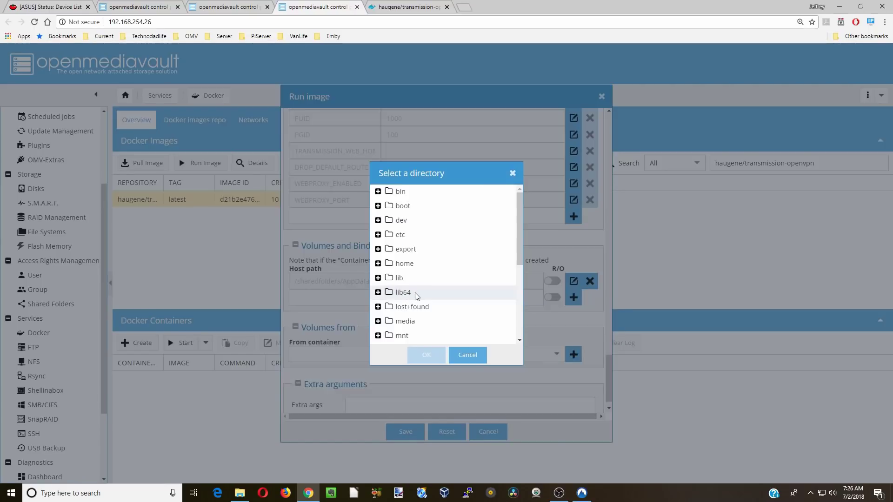
pyautogui.scroll(-3, 418, 296)
pyautogui.doubleClick(421, 264)
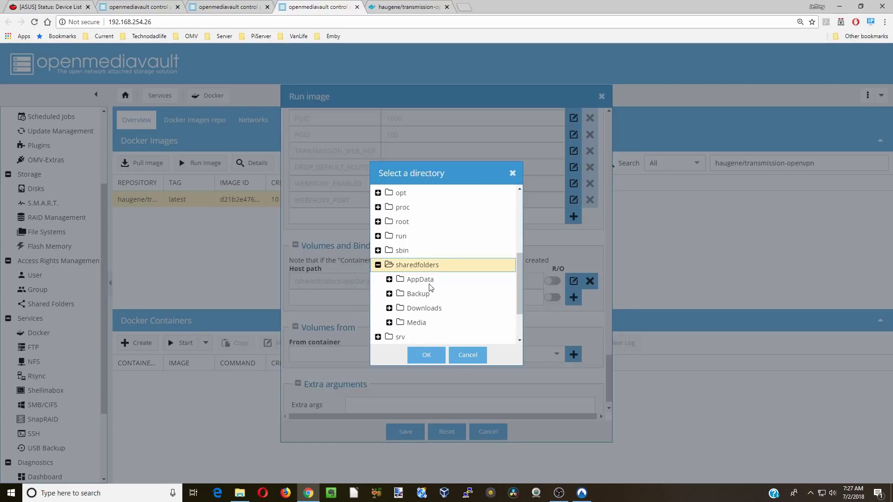
pyautogui.click(433, 309)
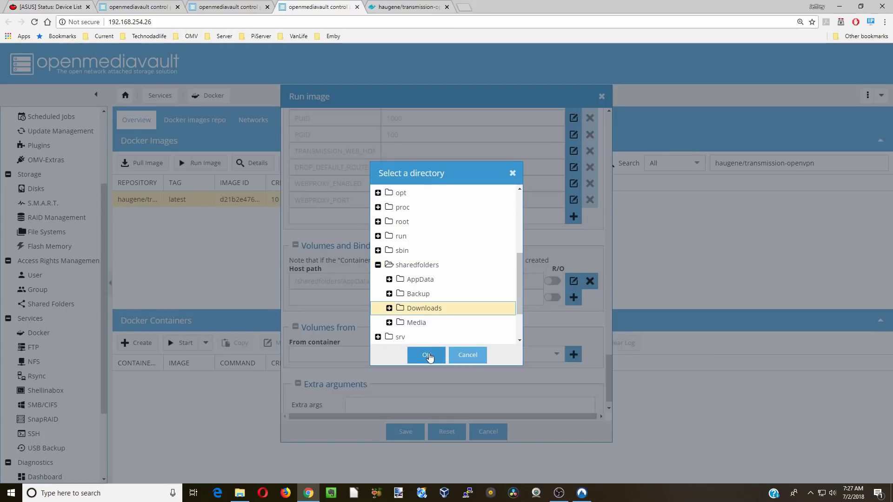
pyautogui.click(427, 355)
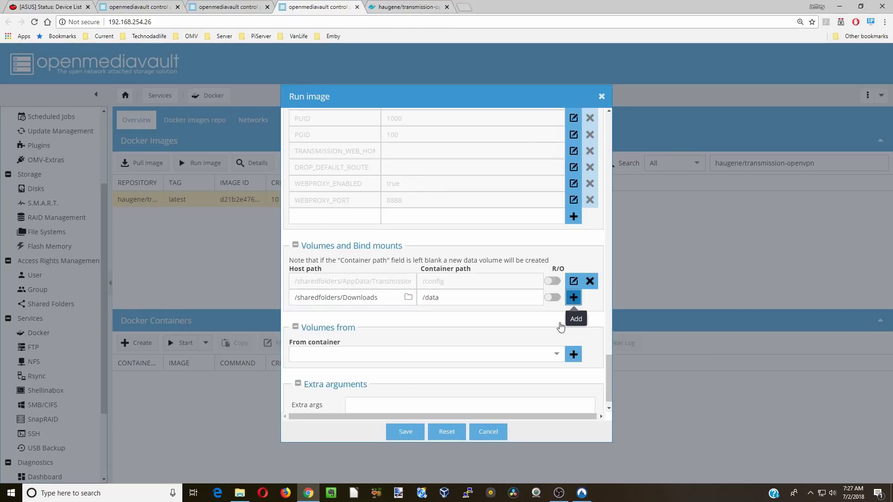
pyautogui.click(574, 297)
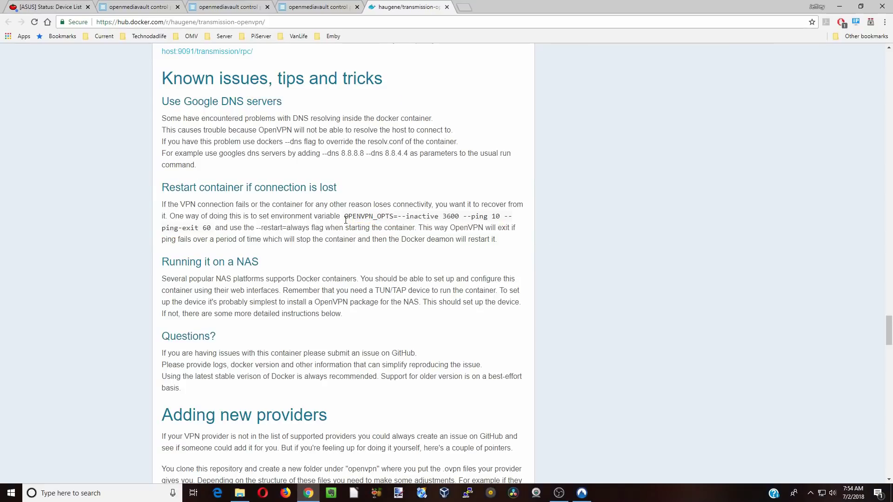
# Copy OPENVPN_OPTS and its value --inactive 3600 --ping 10 --ping-exit 60 from the readme into a new variable row.
pyautogui.moveTo(344, 216)
pyautogui.mouseDown()
pyautogui.moveTo(394, 217)
pyautogui.moveTo(465, 235)
pyautogui.moveTo(424, 227)
pyautogui.mouseUp()
pyautogui.hotkey('ctrl', 'c')
pyautogui.click(316, 7)
pyautogui.rightClick(323, 196)
pyautogui.click(345, 250)
pyautogui.click(408, 7)
pyautogui.click(317, 7)
pyautogui.click(405, 193)
pyautogui.rightClick(405, 193)
pyautogui.click(426, 247)
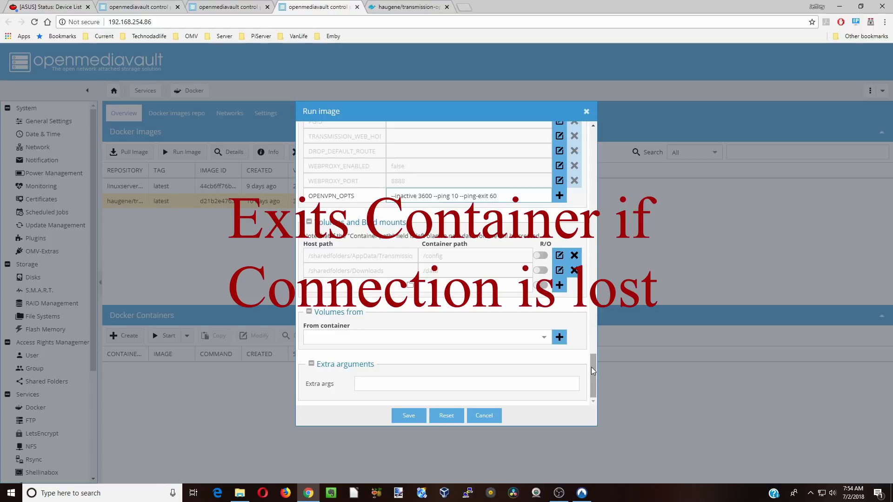
# Add the OPENVPN_OPTS row to the Run image dialog's environment variables.
pyautogui.scroll(4, 596, 314)
pyautogui.scroll(8, 597, 315)
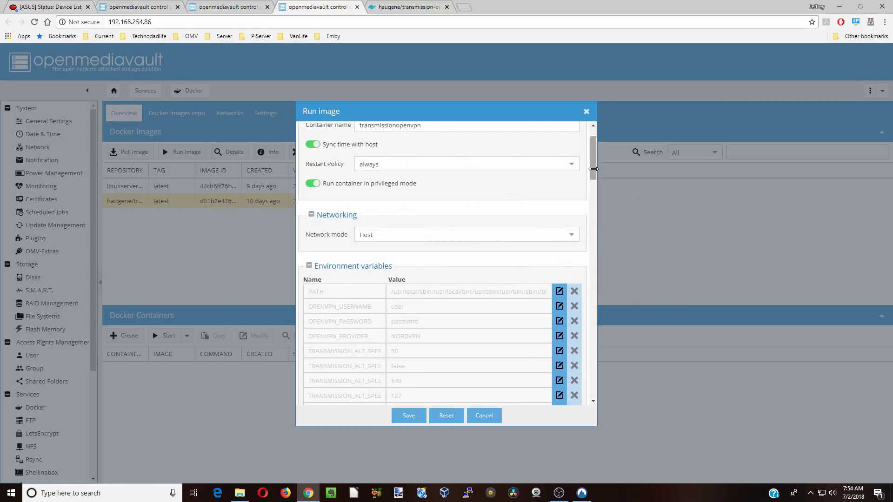
pyautogui.moveTo(593, 175); pyautogui.dragTo(608, 399)
pyautogui.click(559, 196)
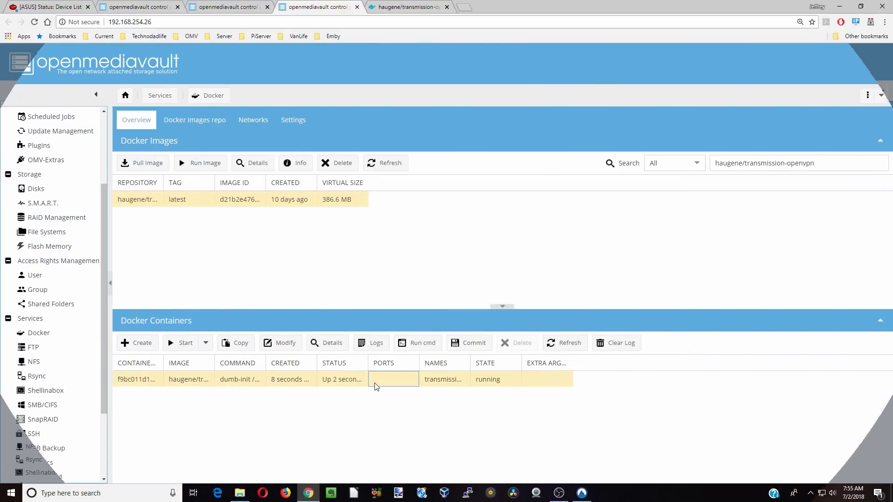
pyautogui.click(403, 10)
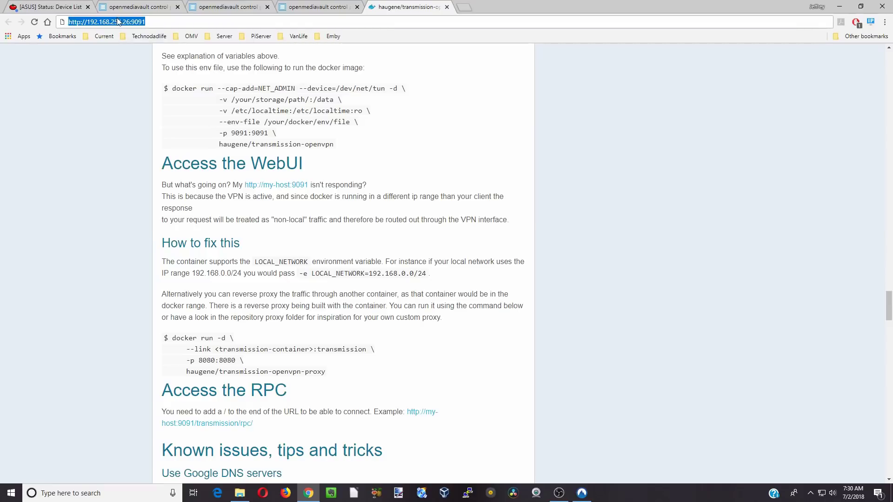
pyautogui.click(315, 8)
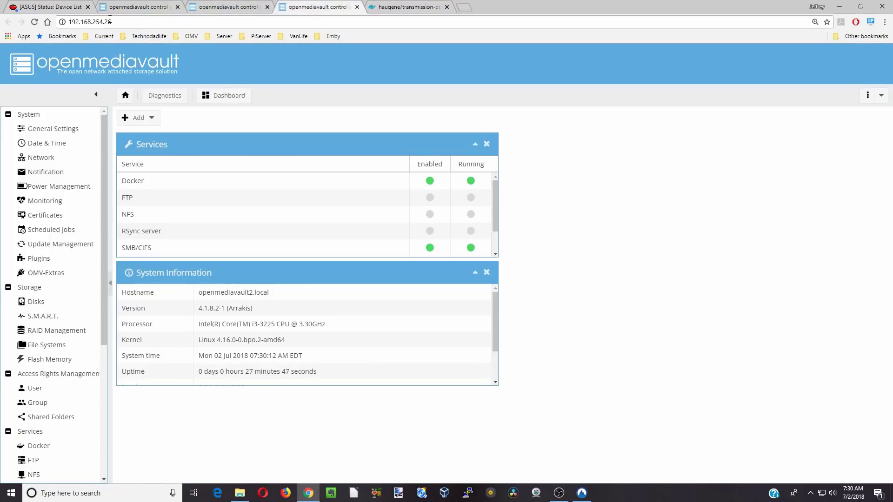
pyautogui.click(71, 22)
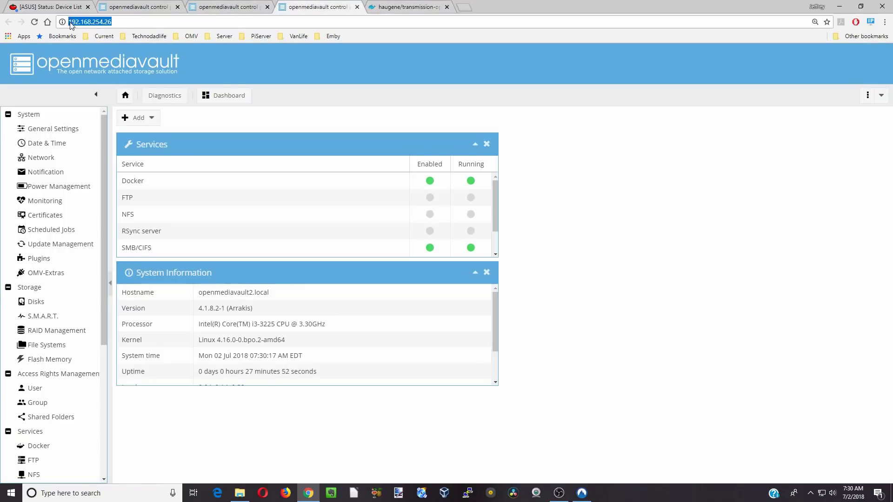
pyautogui.click(405, 7)
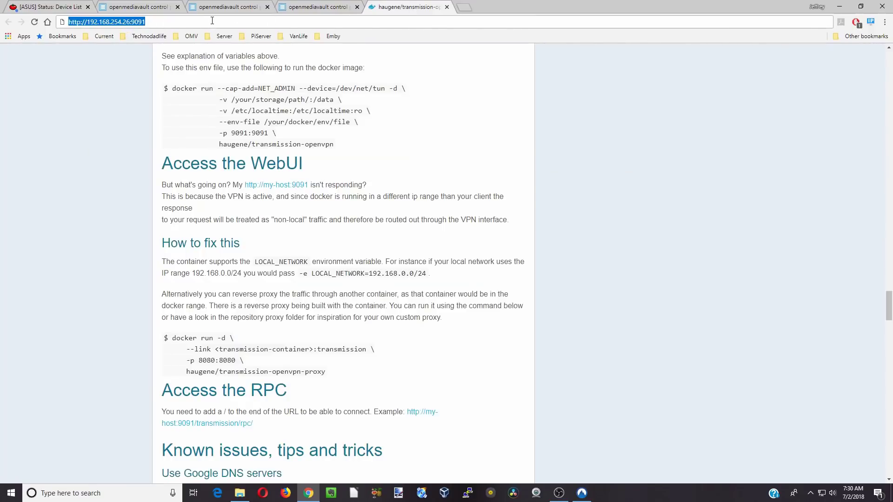
pyautogui.press('Return')
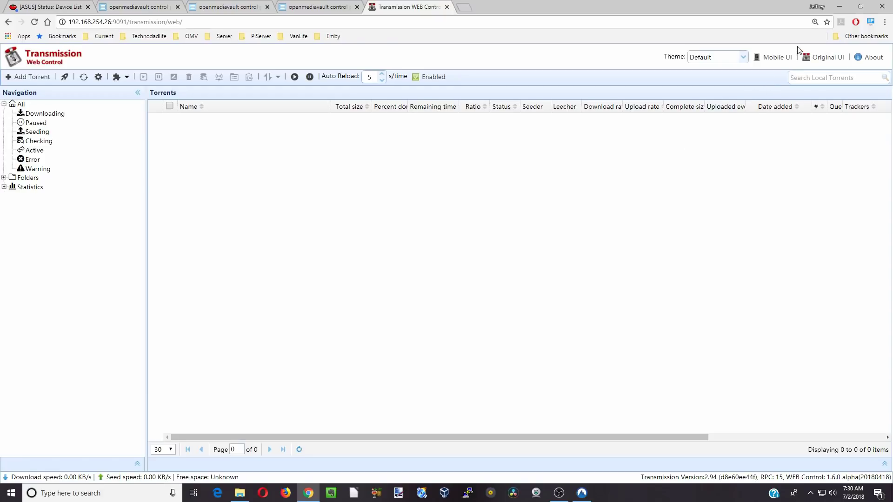
pyautogui.moveTo(794, 45); pyautogui.dragTo(859, 72)
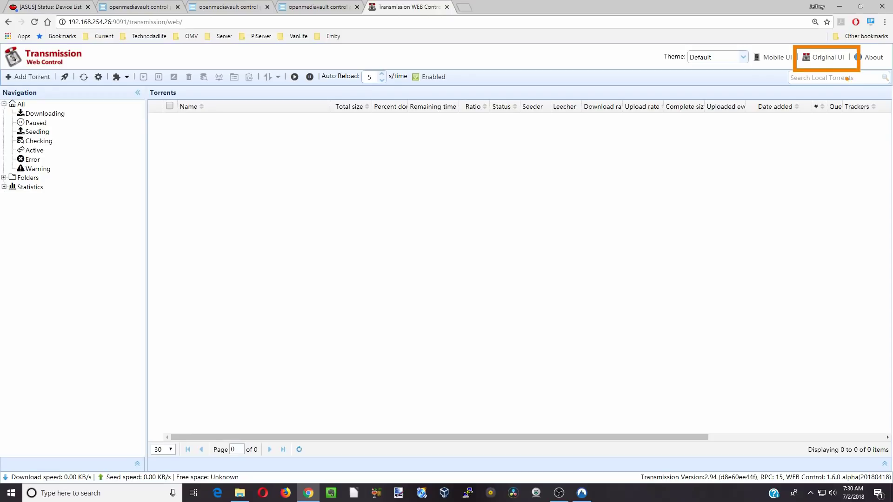
pyautogui.press('e')
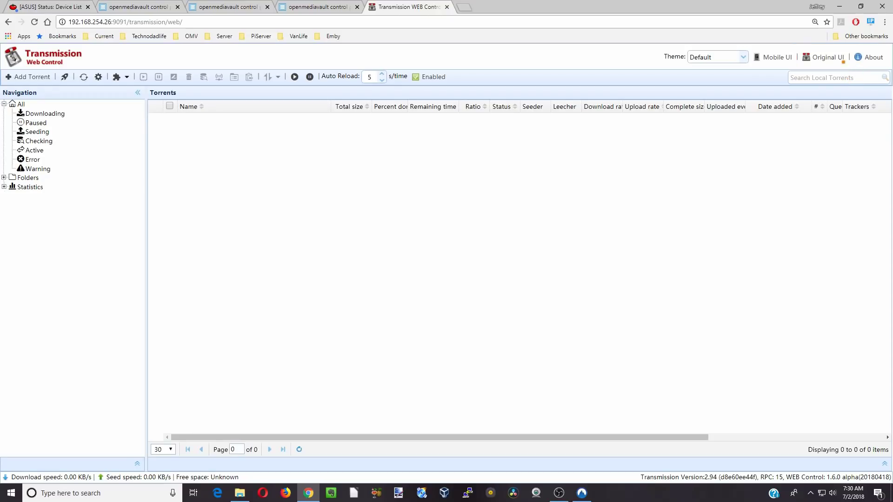
pyautogui.moveTo(745, 44); pyautogui.dragTo(799, 70)
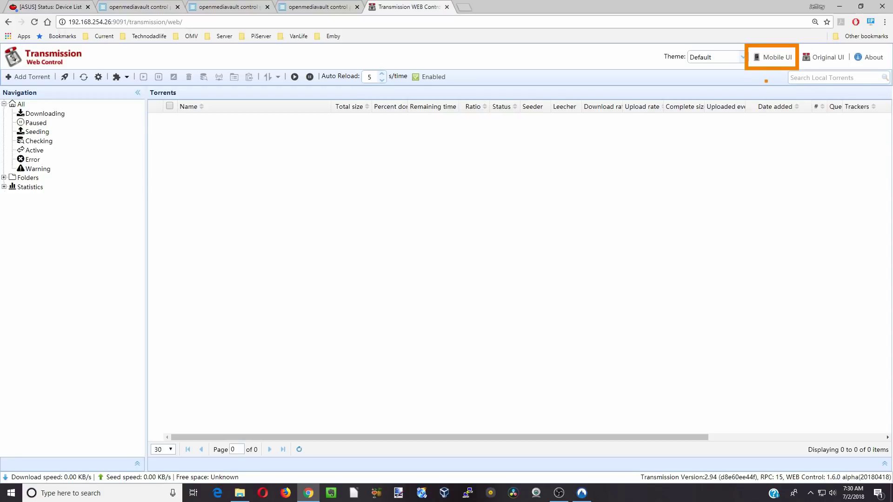
pyautogui.press('e')
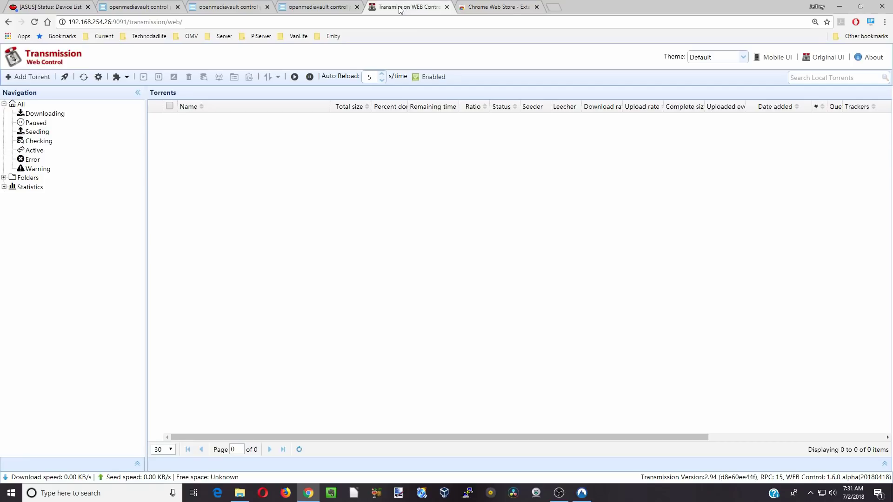
# Search the Chrome Web Store for 'transmission' and install the Remote Transmission ++ extension.
pyautogui.click(510, 12)
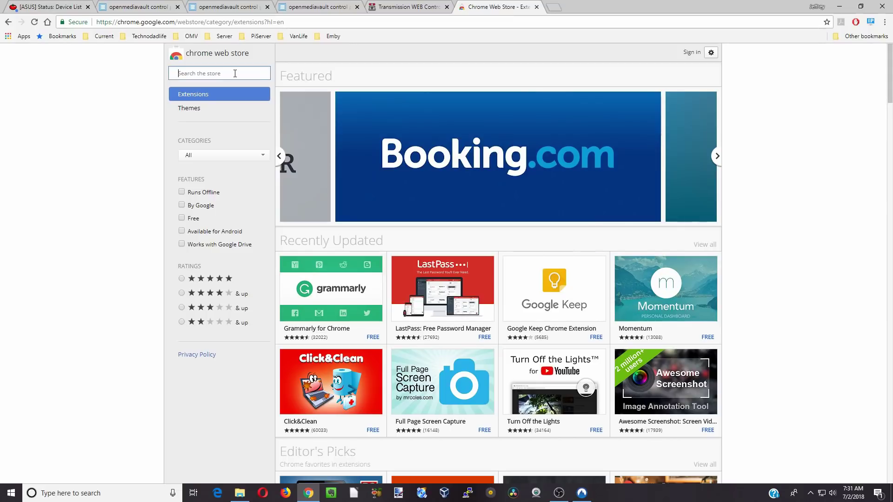
pyautogui.write('transmission')
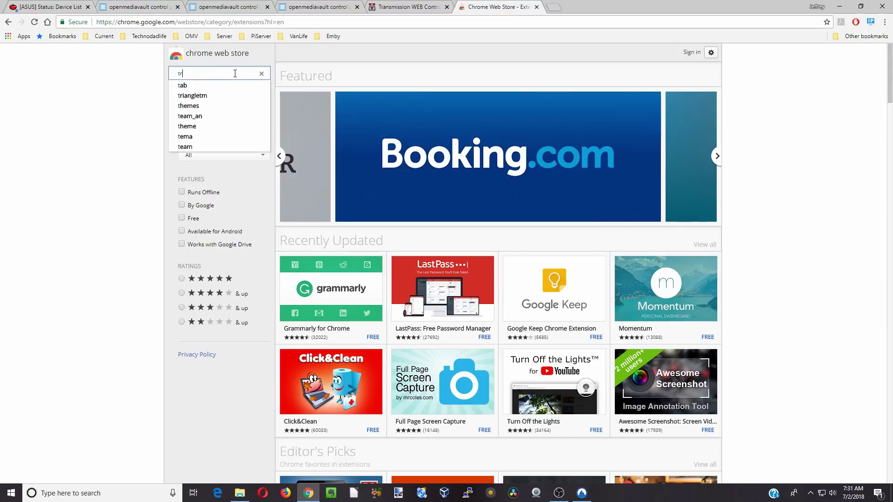
pyautogui.press('Return')
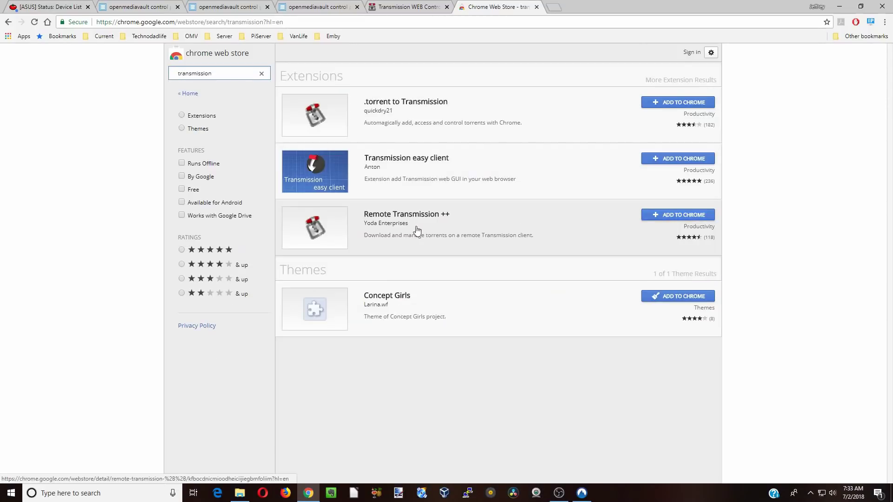
pyautogui.click(682, 215)
pyautogui.click(461, 114)
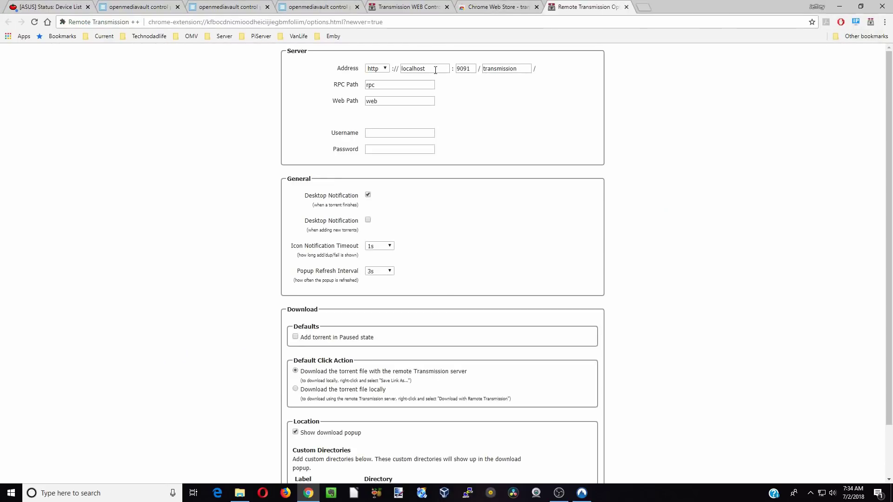
# Replace localhost with the server IP 192.168.254.26 in Remote Transmission ++'s server address.
pyautogui.click(316, 6)
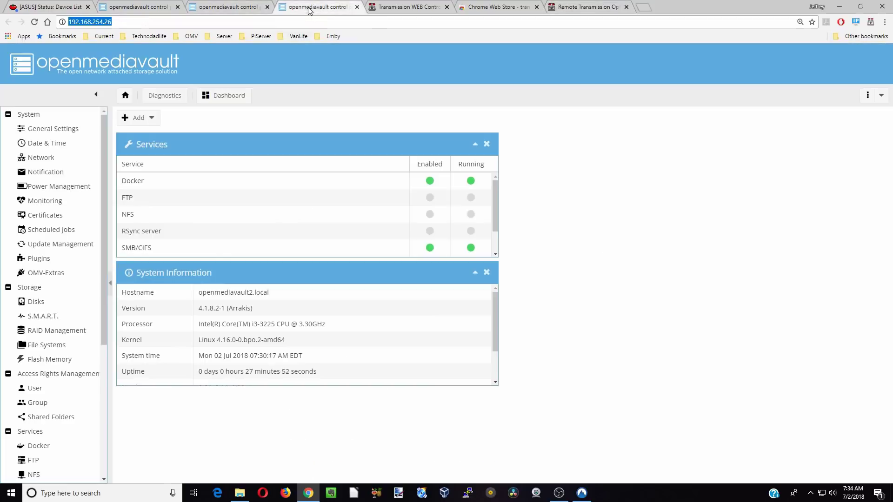
pyautogui.click(93, 23)
pyautogui.rightClick(91, 24)
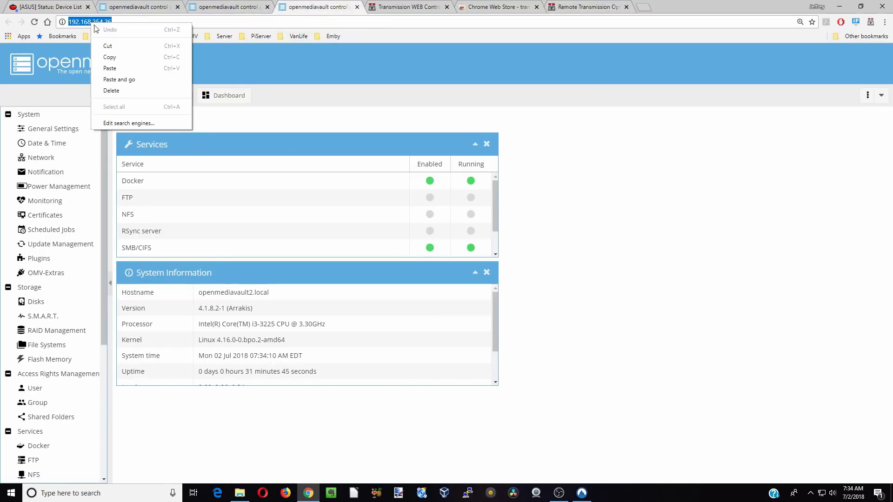
pyautogui.click(110, 56)
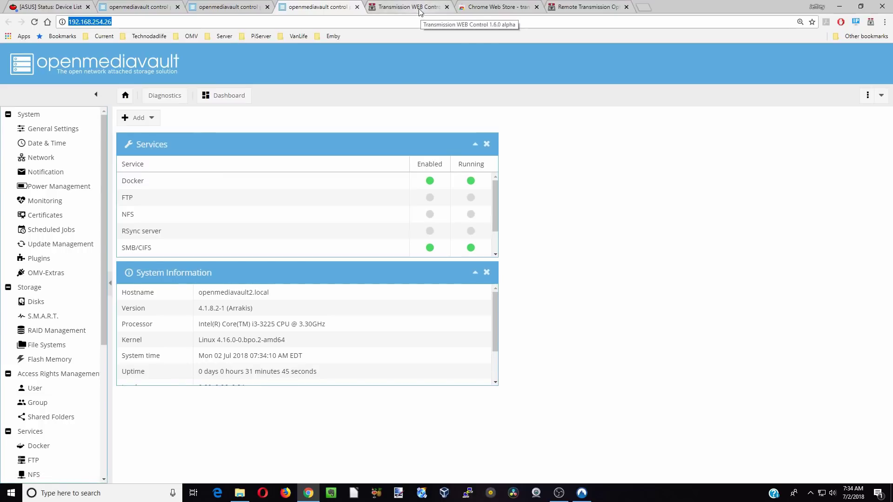
pyautogui.click(588, 6)
pyautogui.moveTo(437, 68); pyautogui.dragTo(396, 69)
pyautogui.rightClick(415, 68)
pyautogui.click(441, 103)
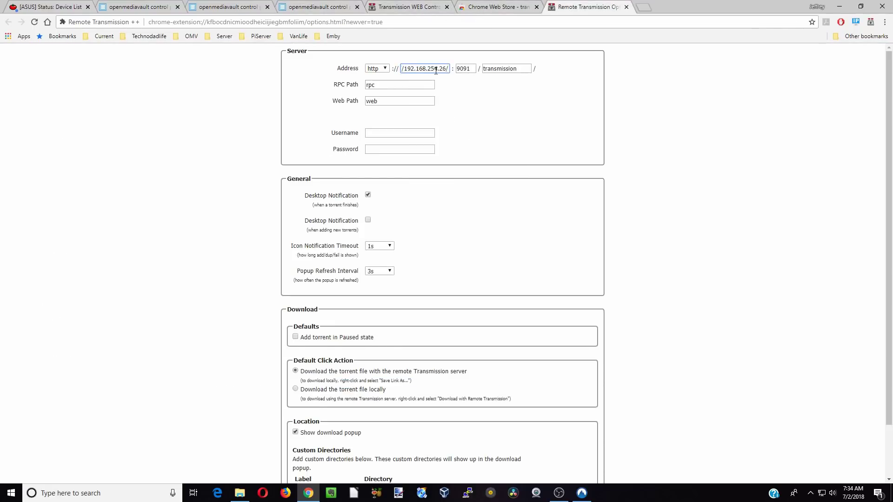
pyautogui.press('BackSpace')
pyautogui.press('BackSpace')
pyautogui.press('BackSpace')
pyautogui.click(506, 110)
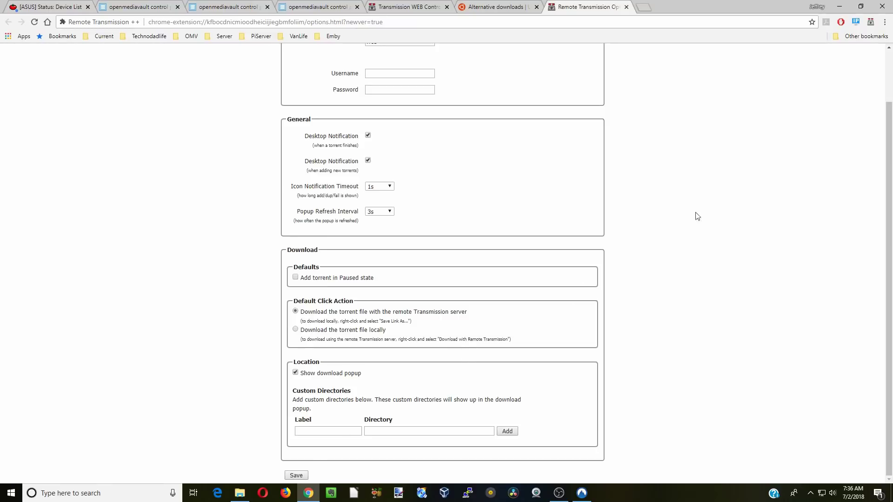
# Send the Ubuntu 18.04 Server (64-bit) torrent to Remote Transmission, saving to the default directory.
pyautogui.click(499, 8)
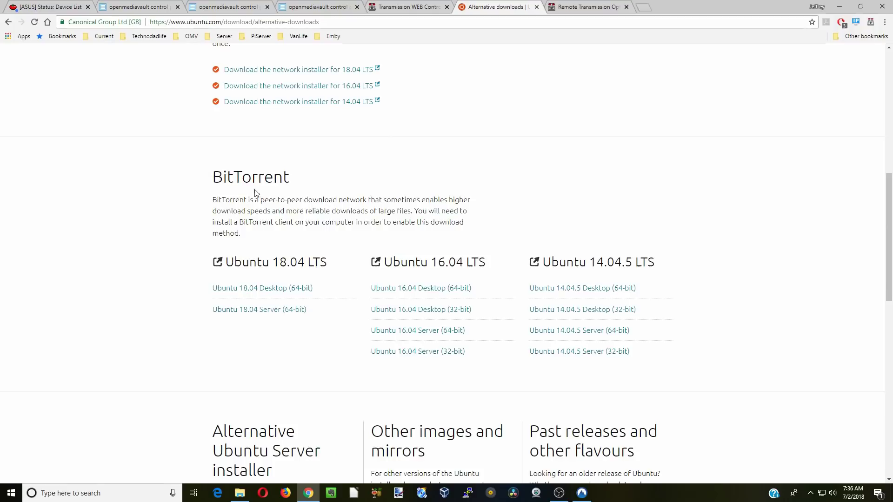
pyautogui.rightClick(241, 309)
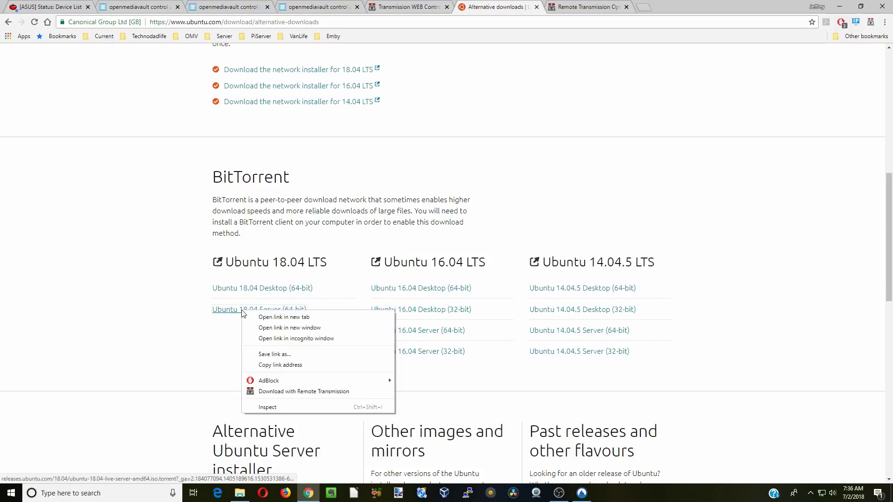
pyautogui.click(319, 392)
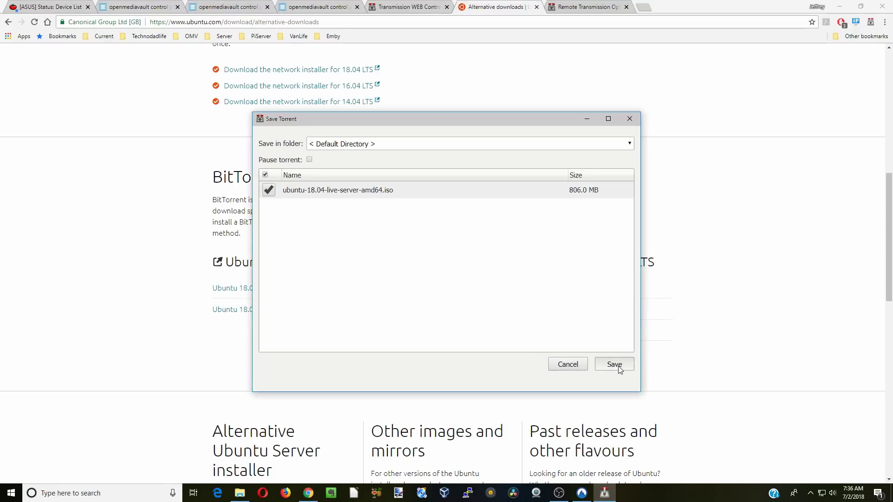
pyautogui.click(615, 366)
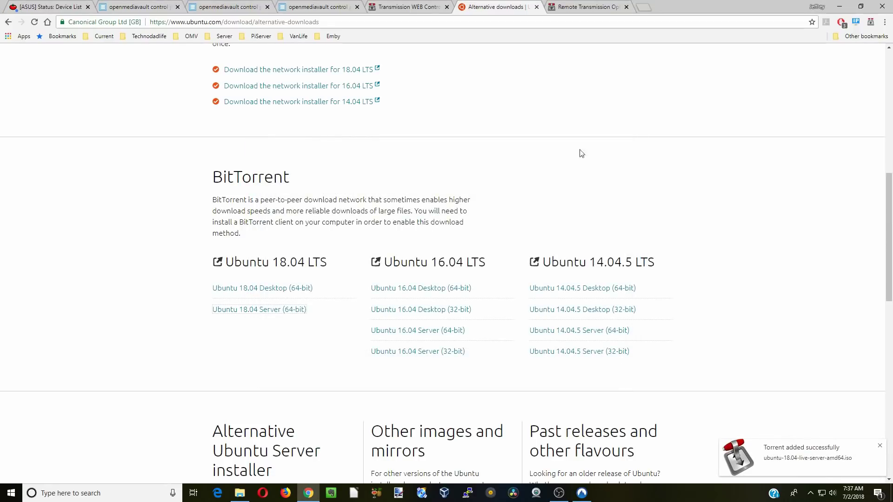
# Switch to Transmission Web Control to see the ubuntu-18.04-live-server-amd64.iso torrent downloading.
pyautogui.click(420, 9)
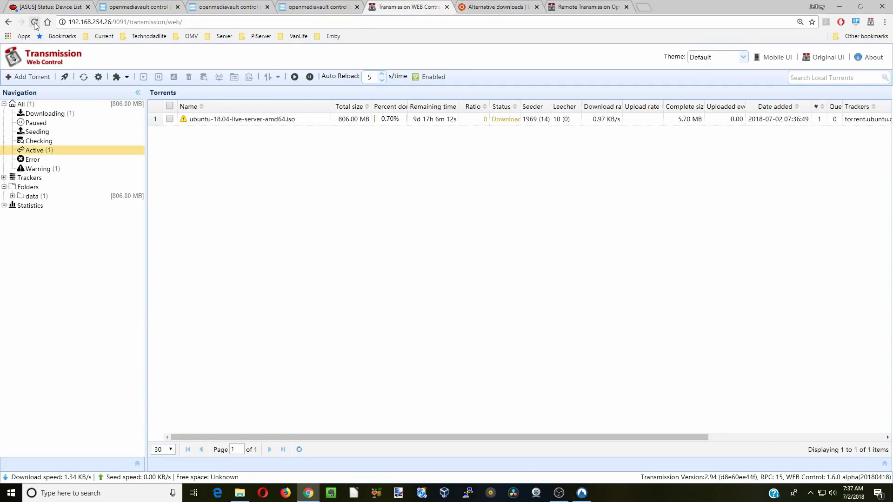